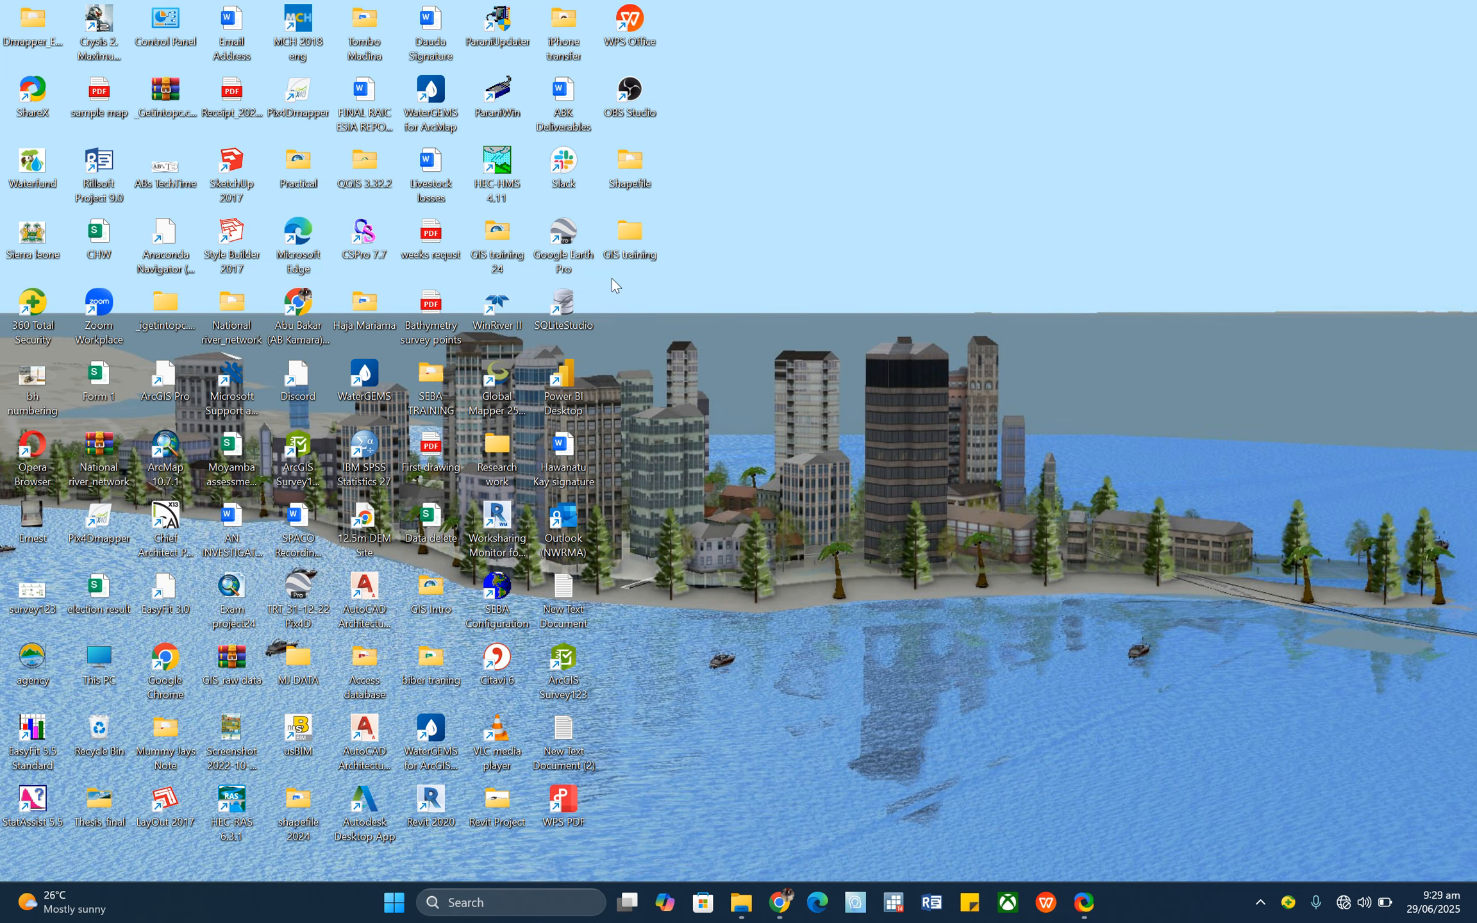
Launch ArcMap 10.7.1 and choose the Blank Map template for a new map
click(550, 905)
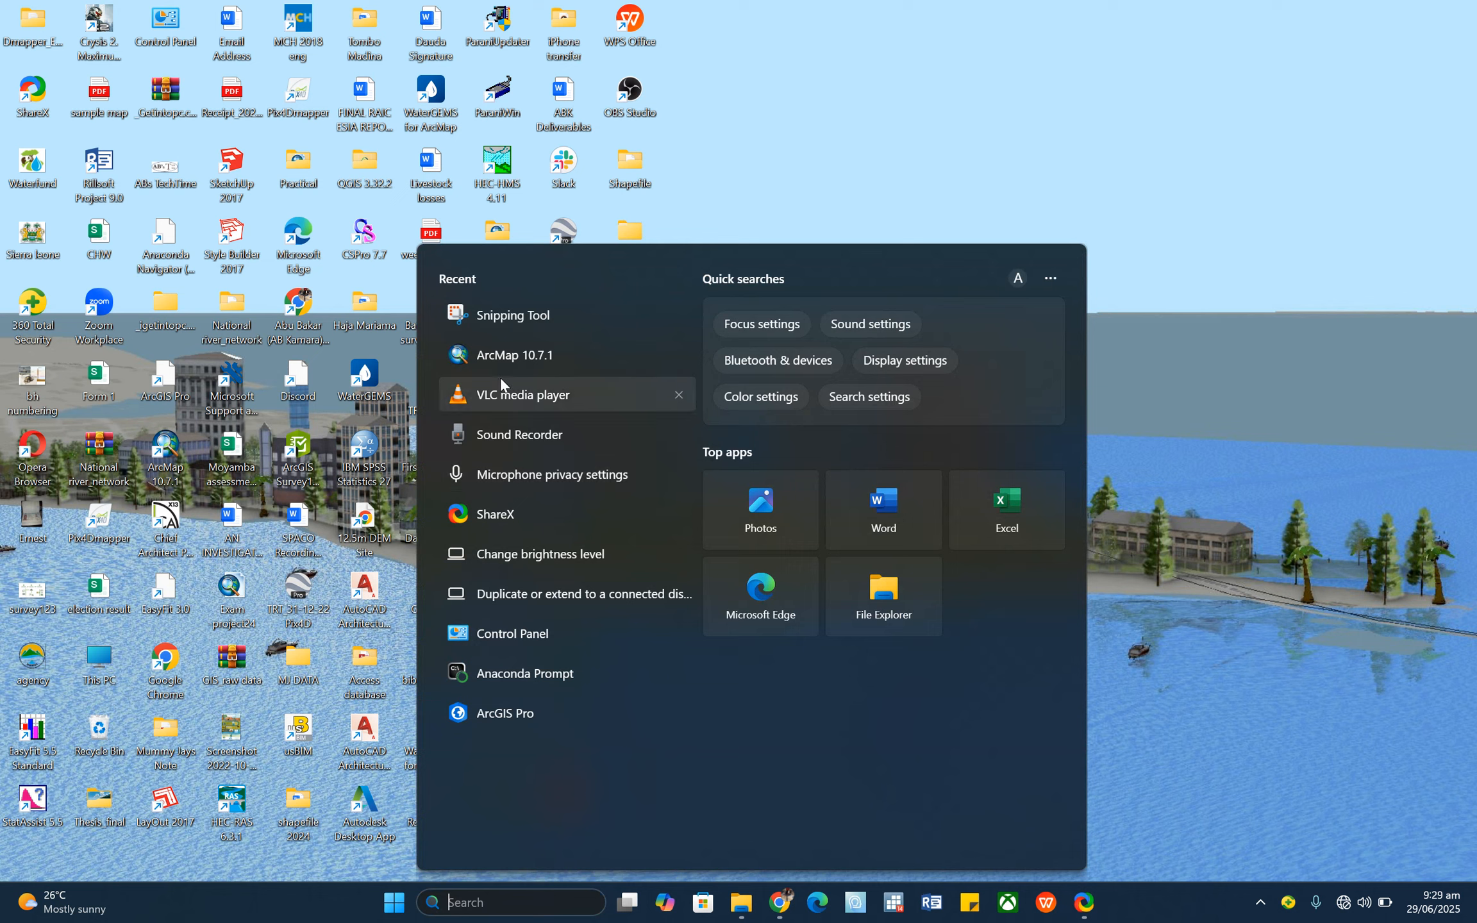
click(505, 355)
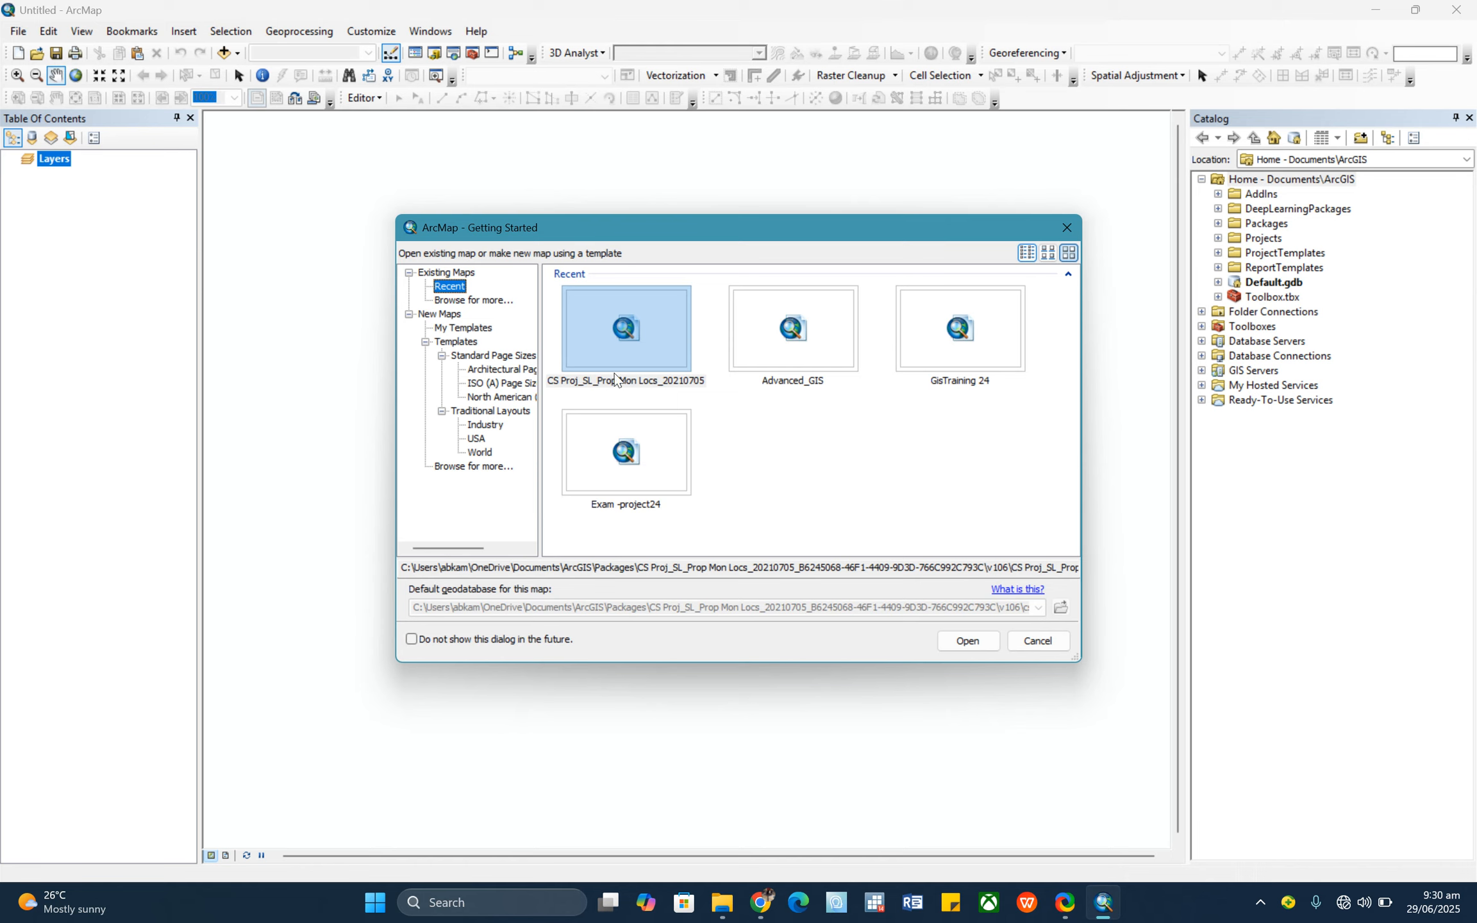
click(447, 318)
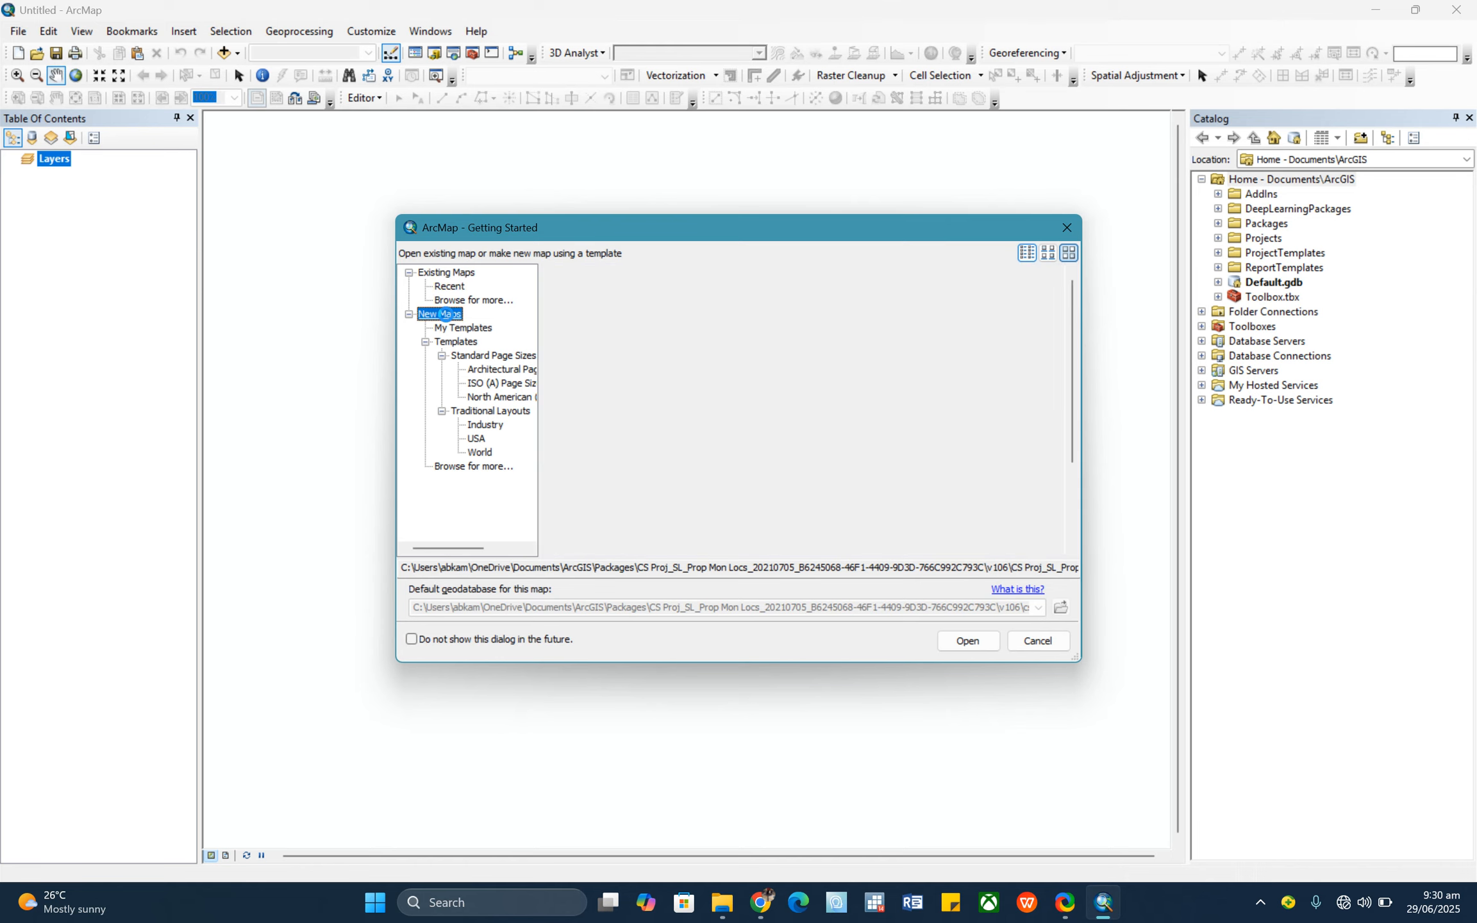
click(456, 328)
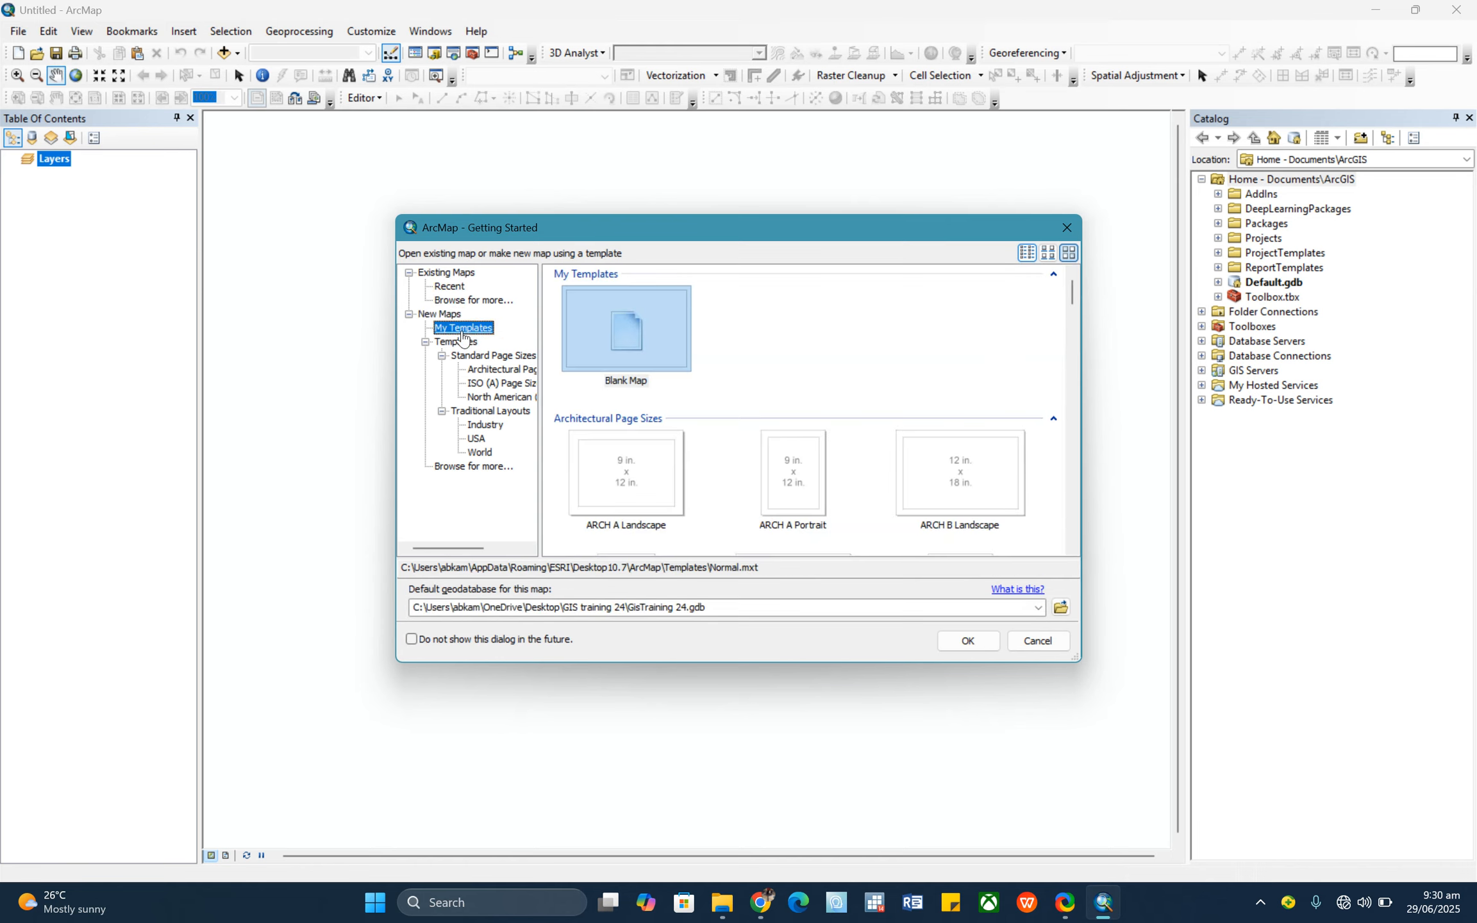
click(635, 349)
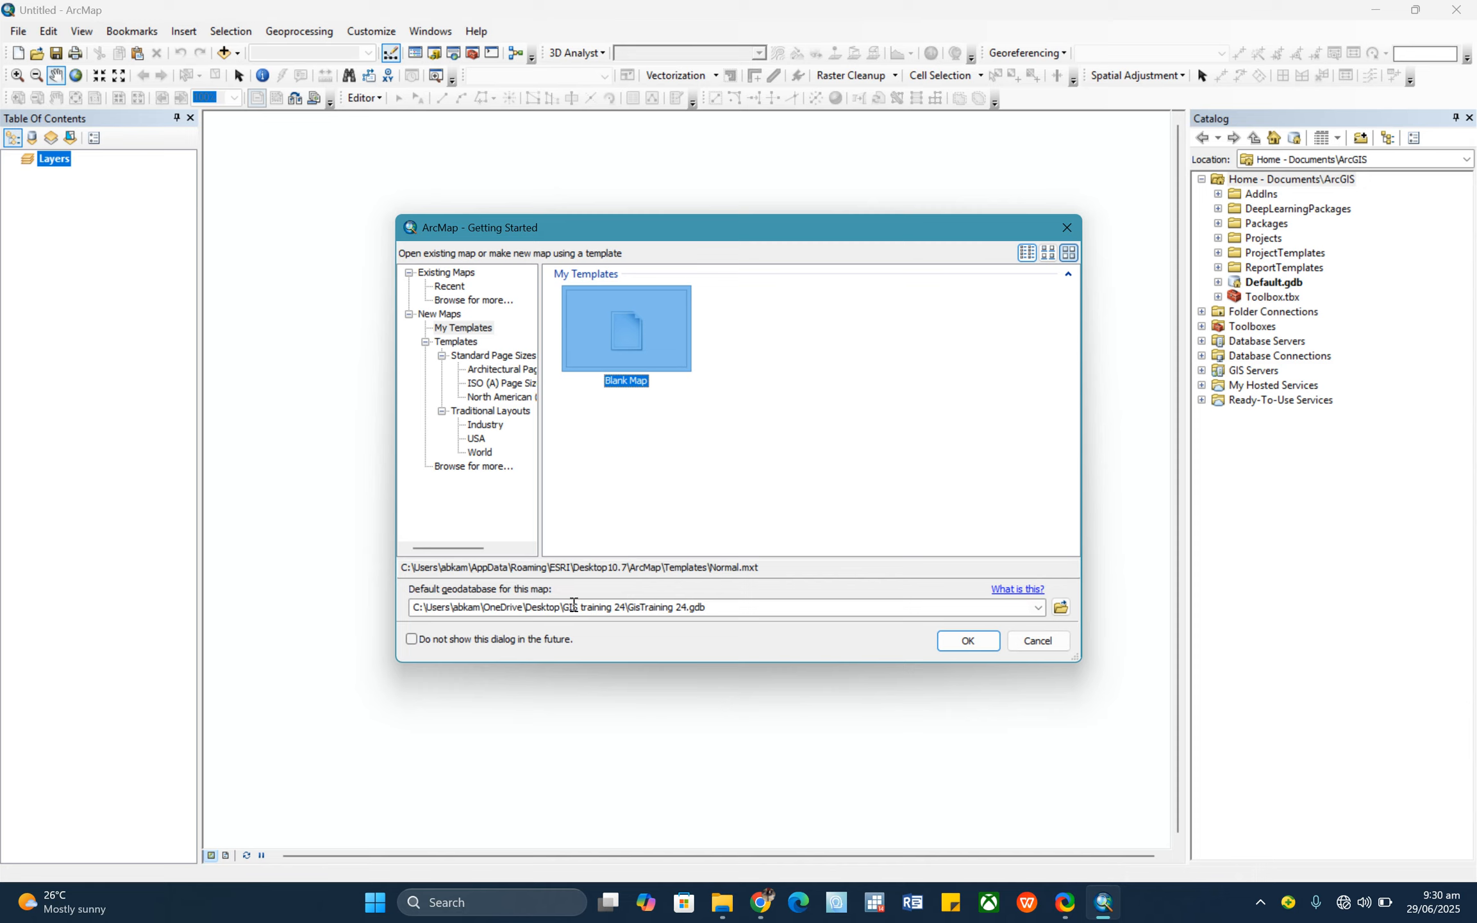
Browse for the new map's default geodatabase and connect to the GIS training folder on the desktop
click(1061, 607)
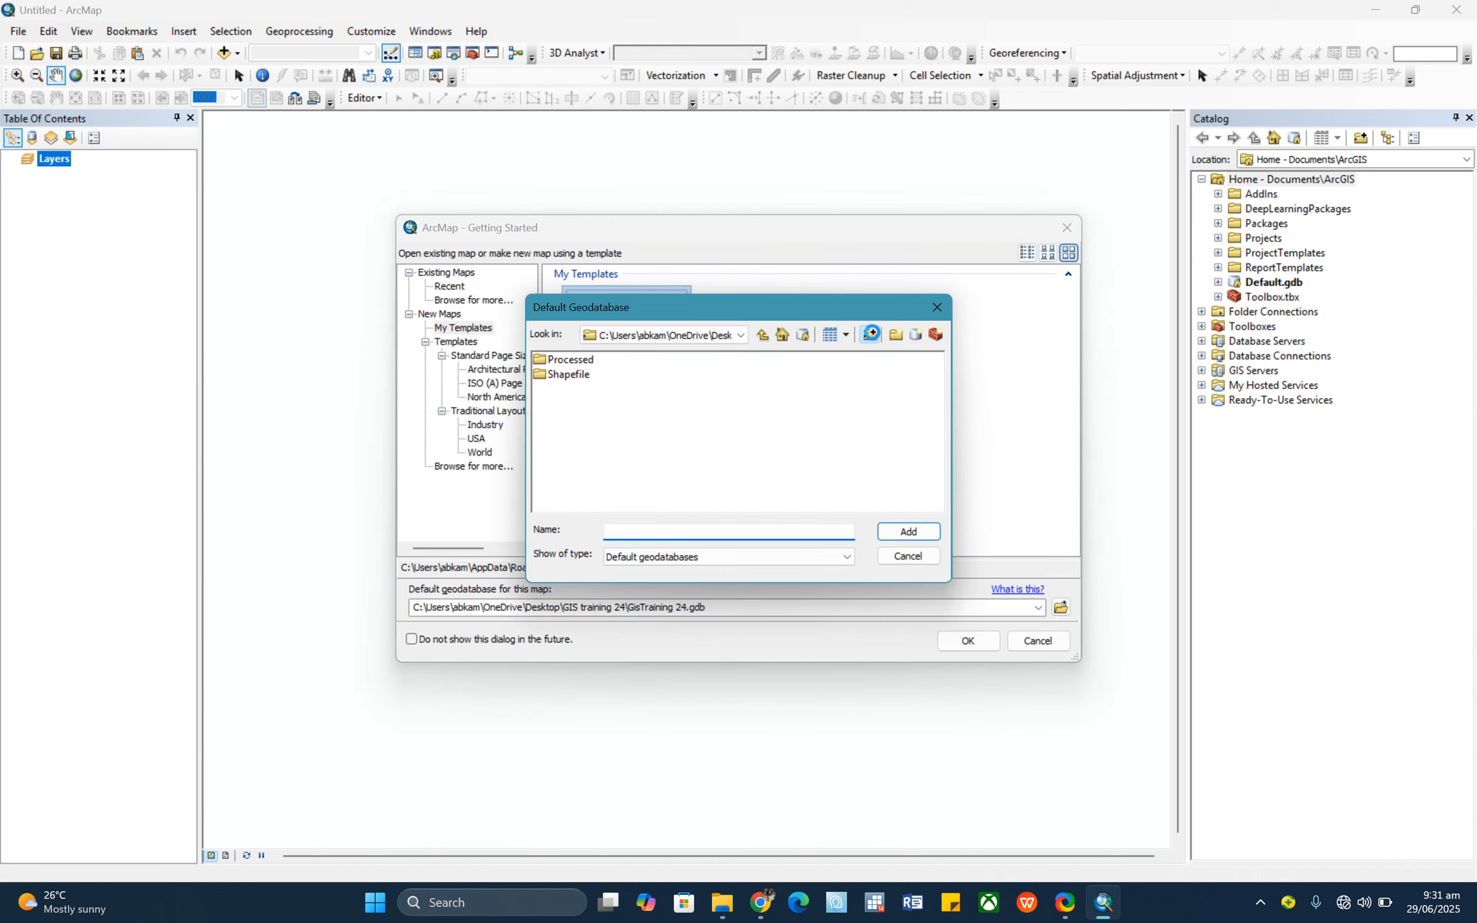
click(870, 333)
scroll(721, 453, down, 3)
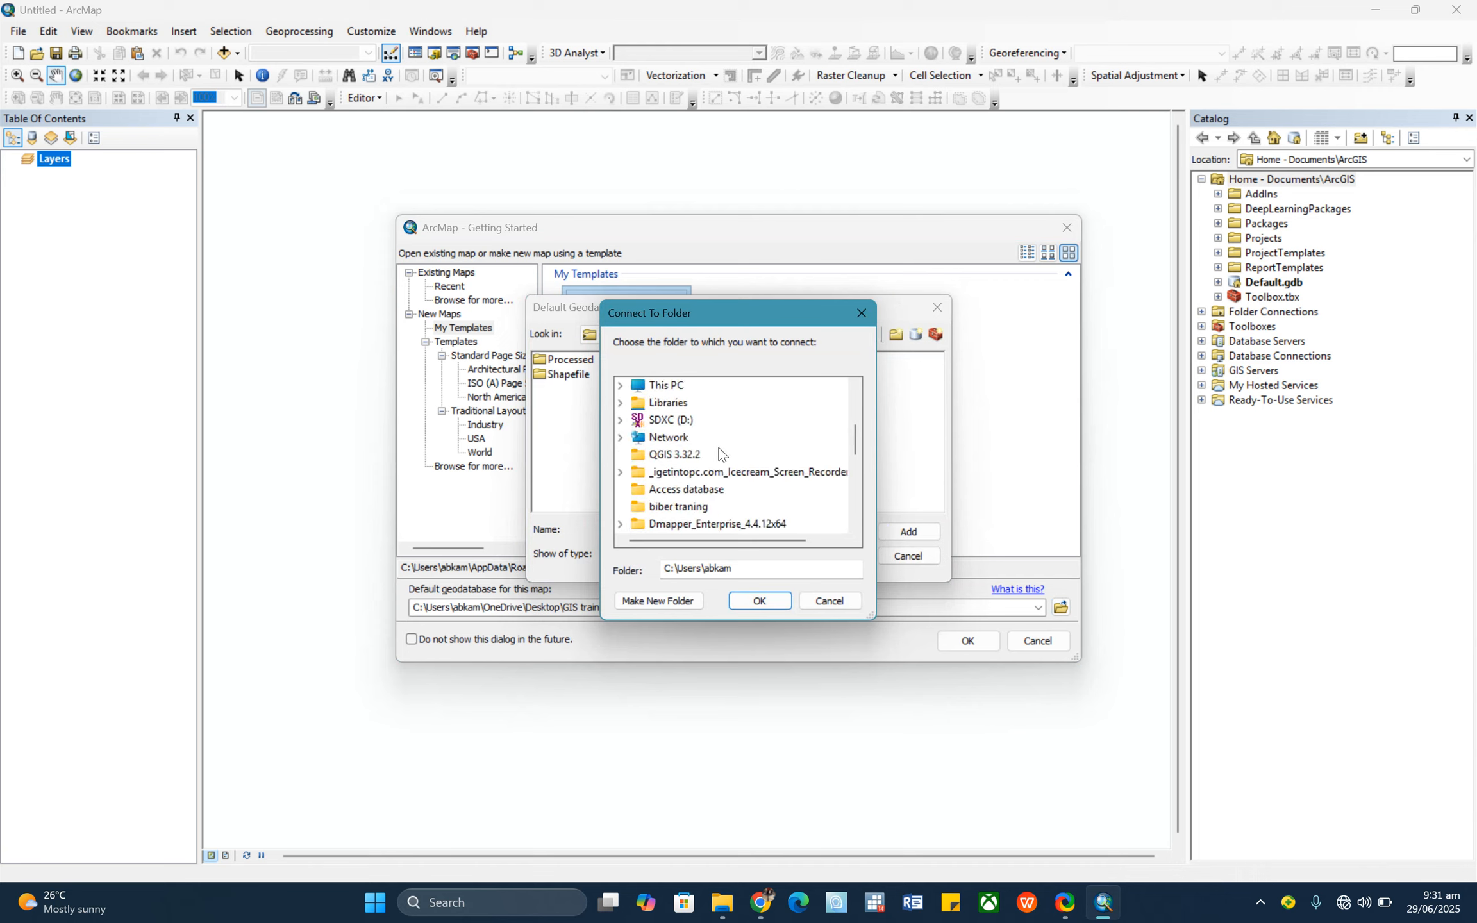
scroll(662, 457, up, 3)
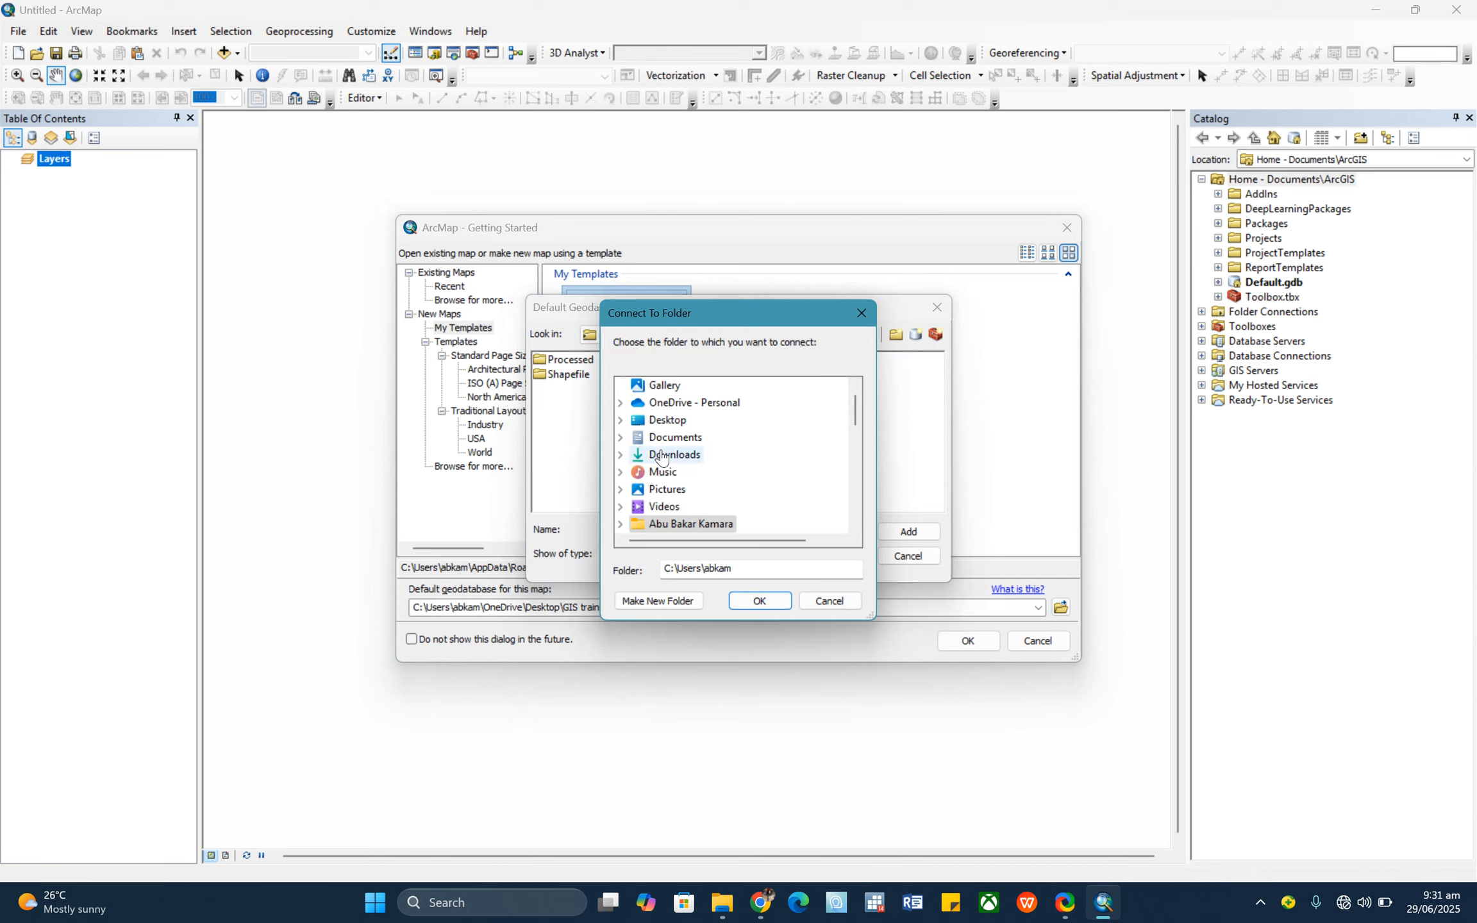
scroll(662, 458, up, 1)
click(651, 386)
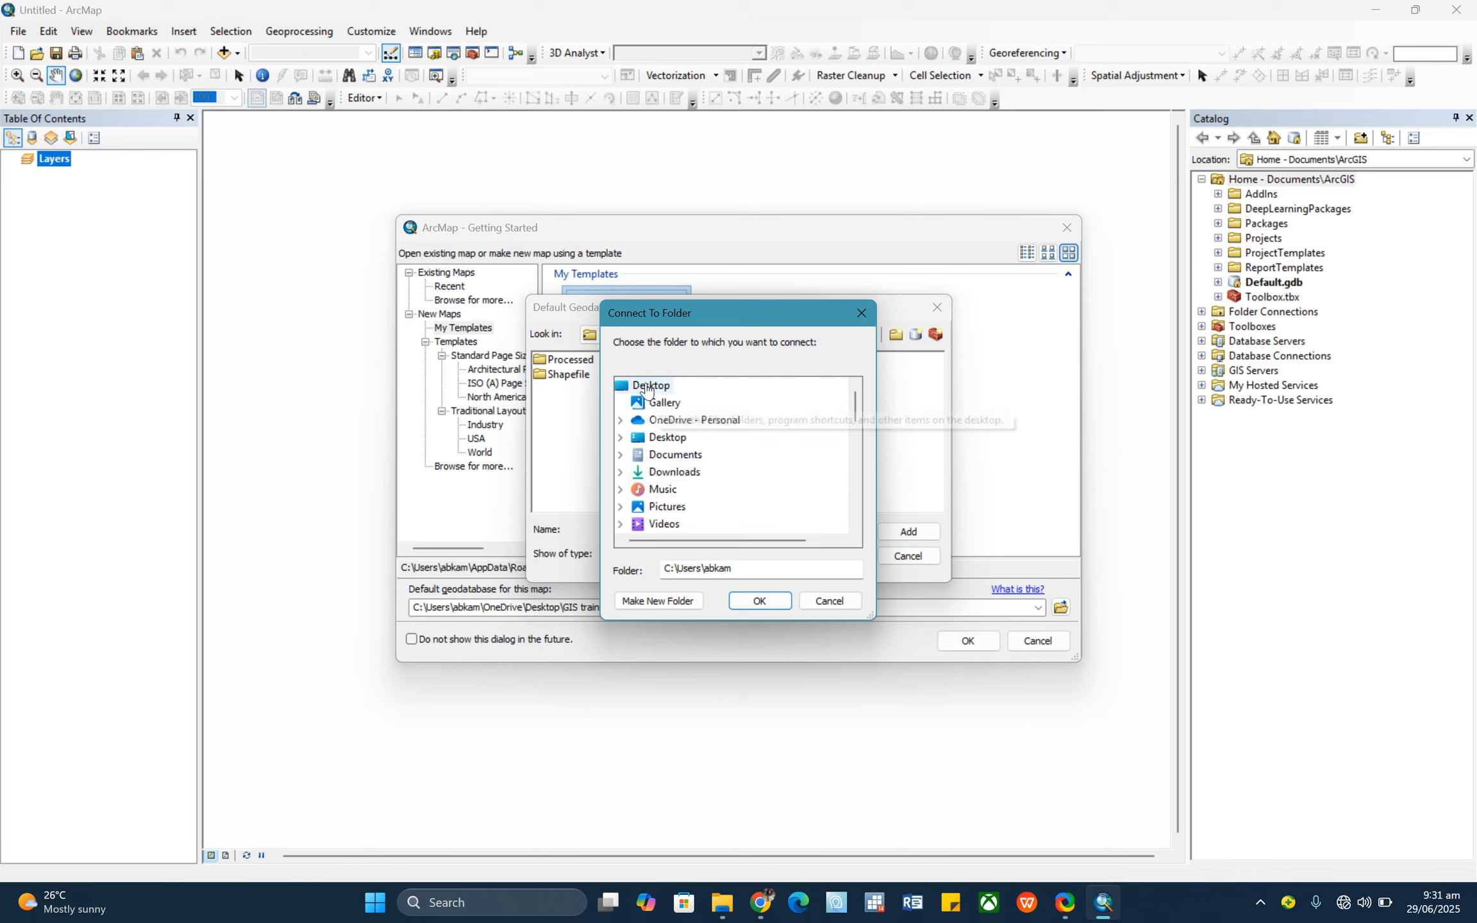
scroll(667, 412, down, 4)
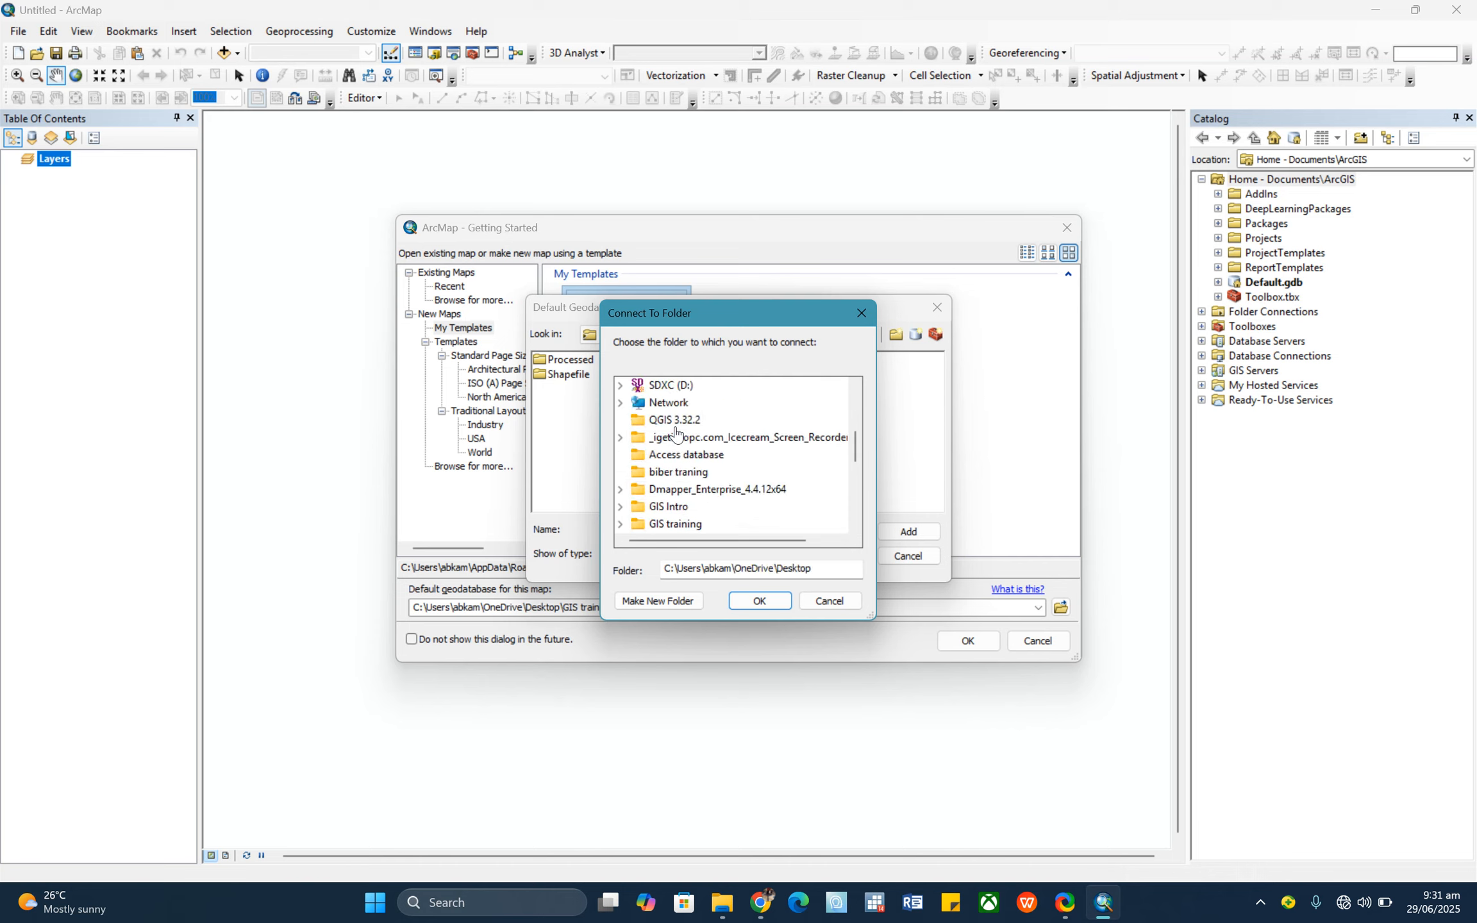
click(759, 601)
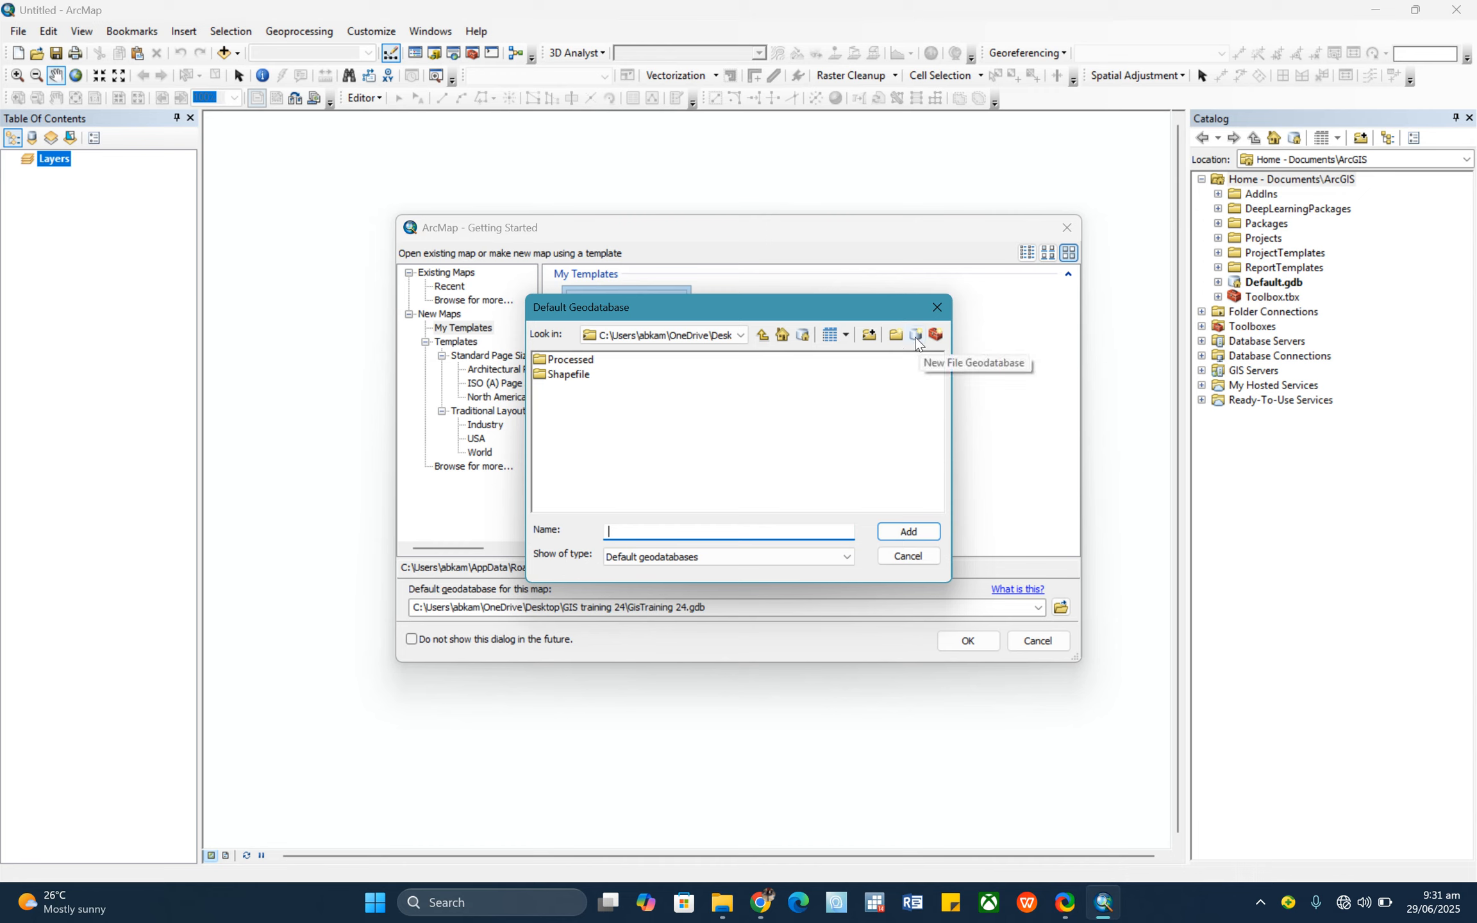
Create a new file geodatabase named Gis_training.gdb in the GIS training folder
click(915, 340)
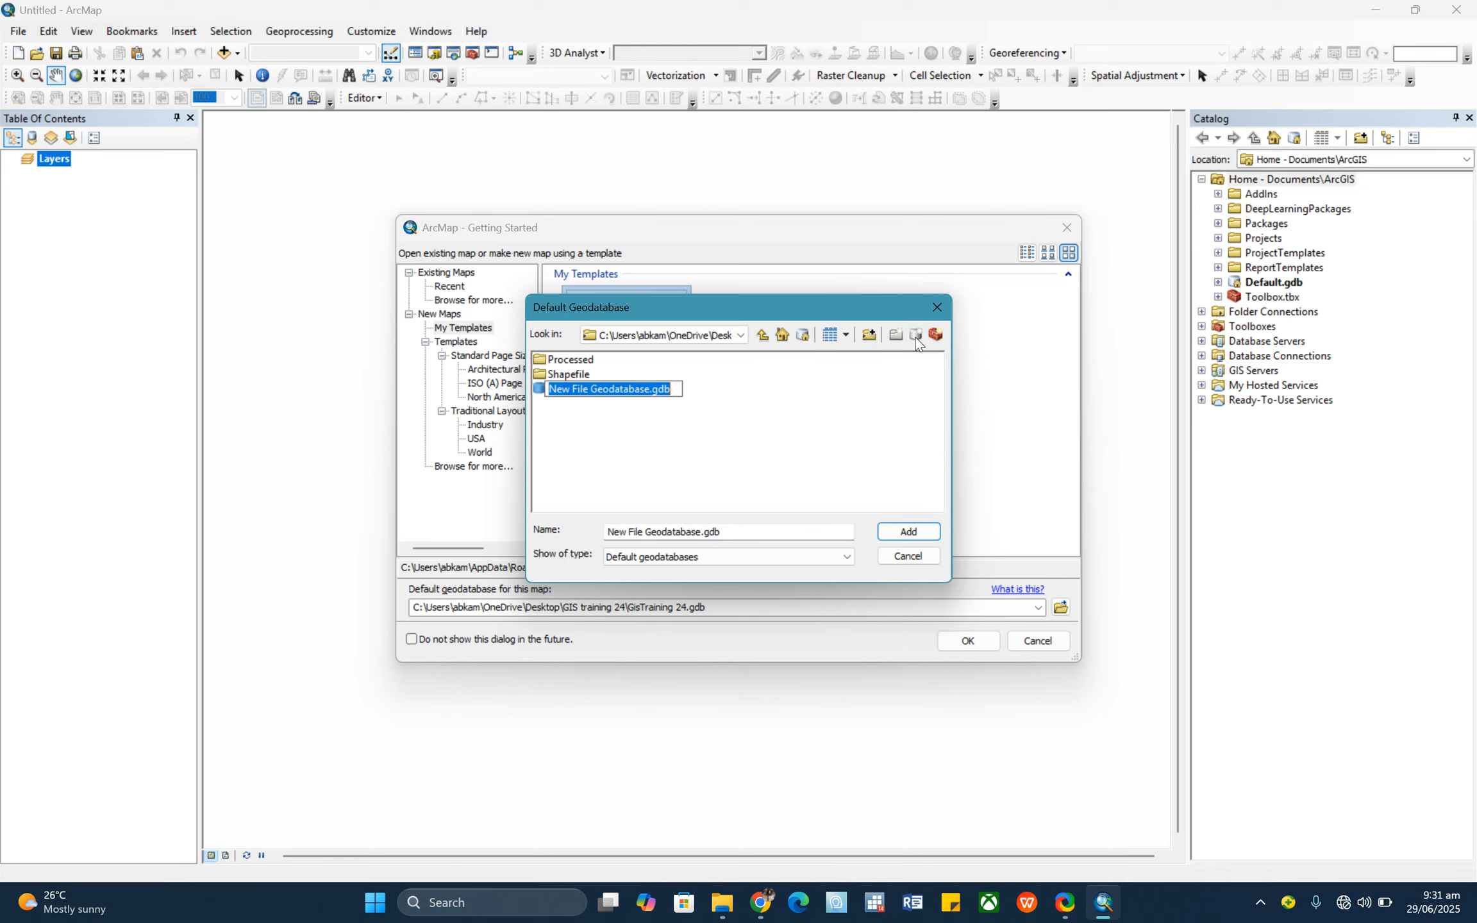
click(648, 391)
drag(649, 391, 548, 393)
text(Gis_training)
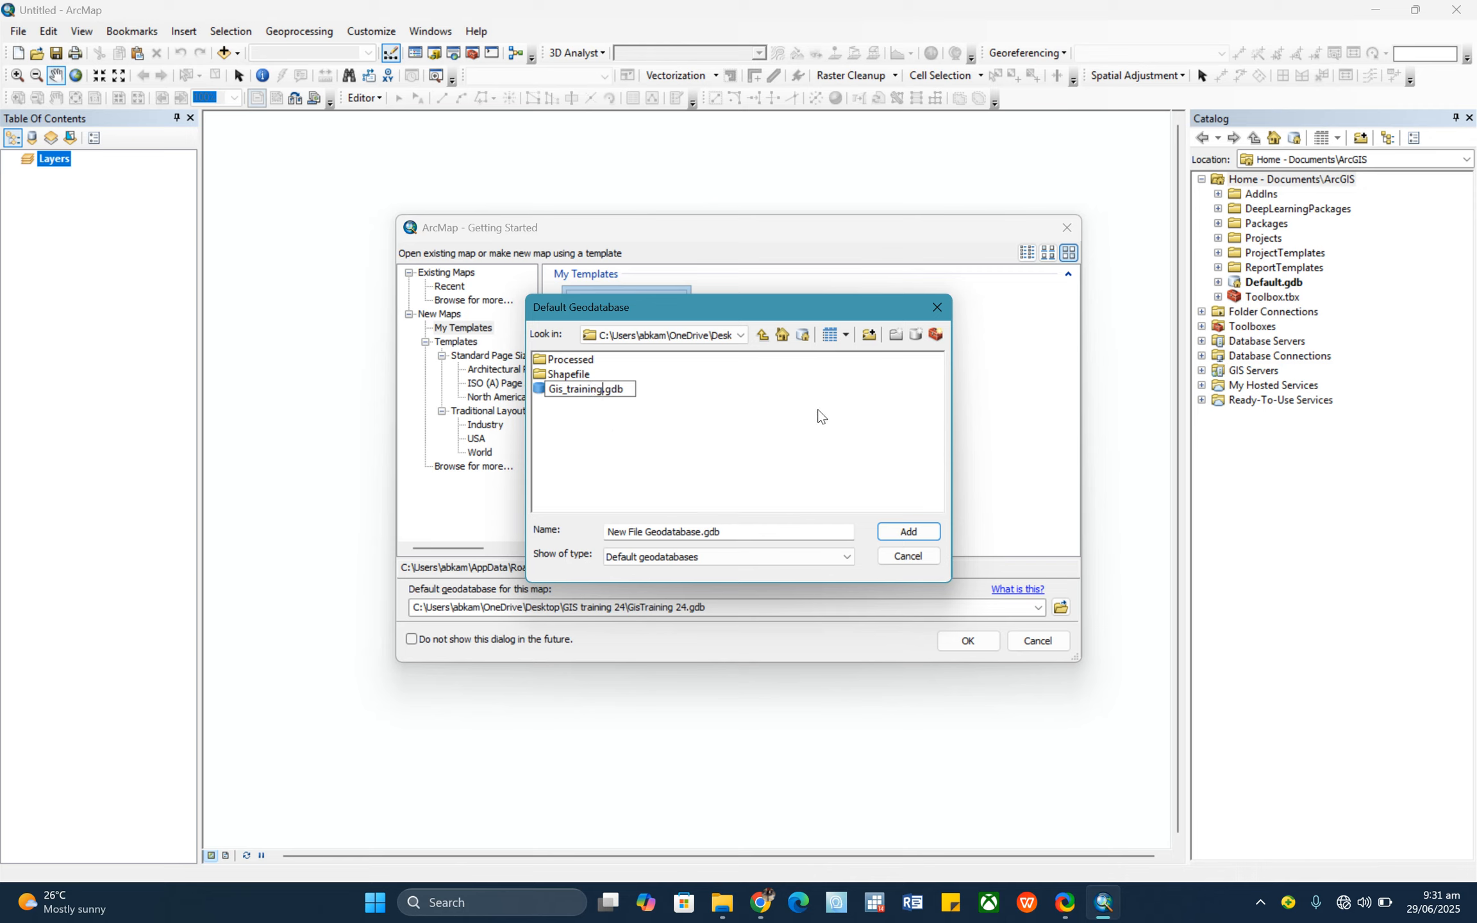
key(Return)
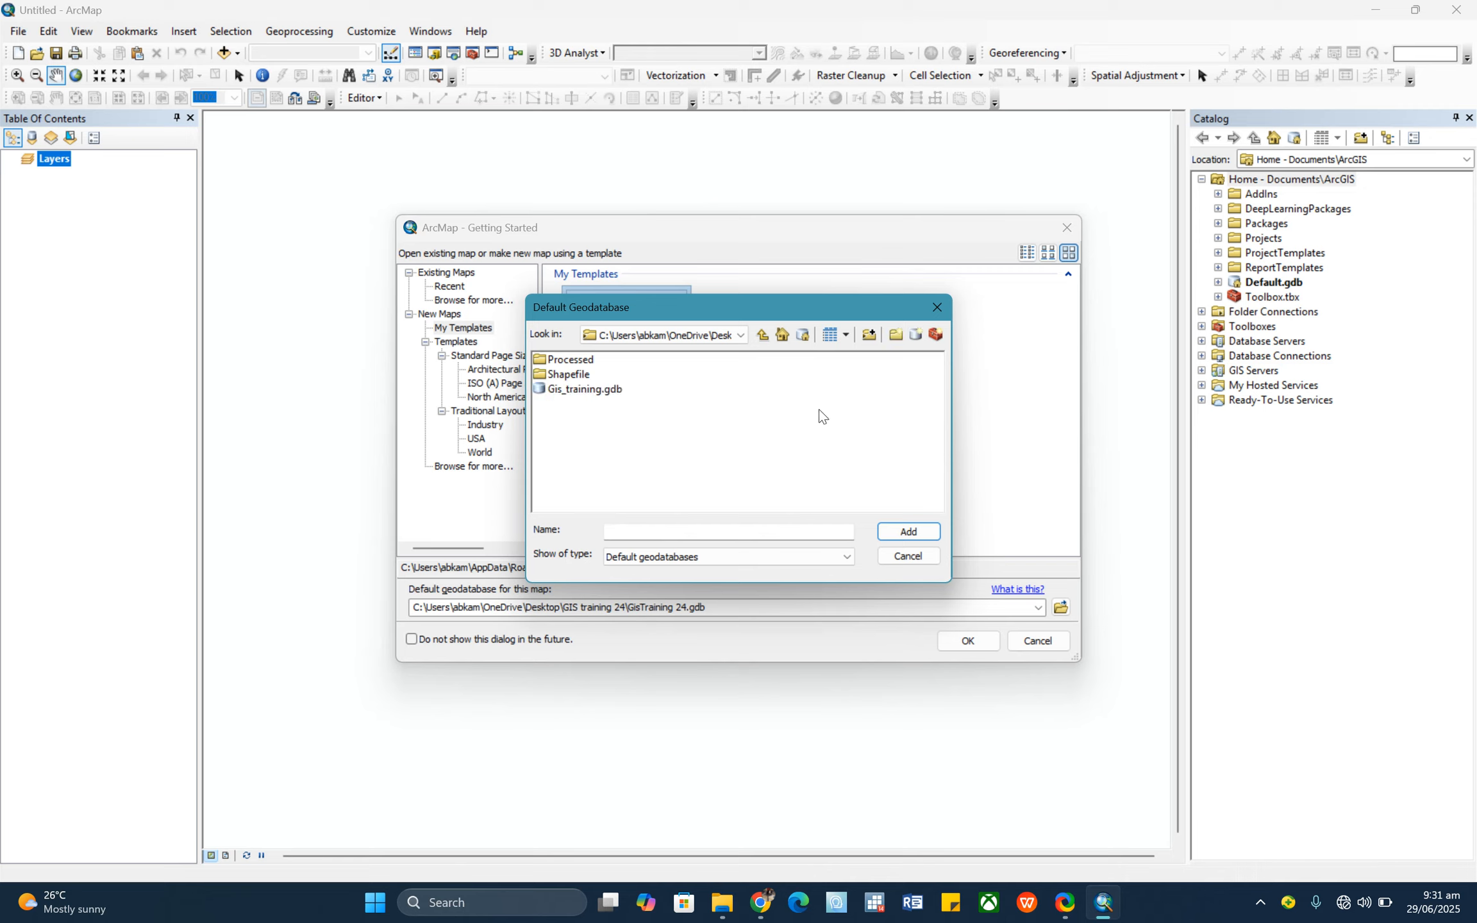
Assign Gis_training.gdb as the default geodatabase and create the blank map
click(608, 390)
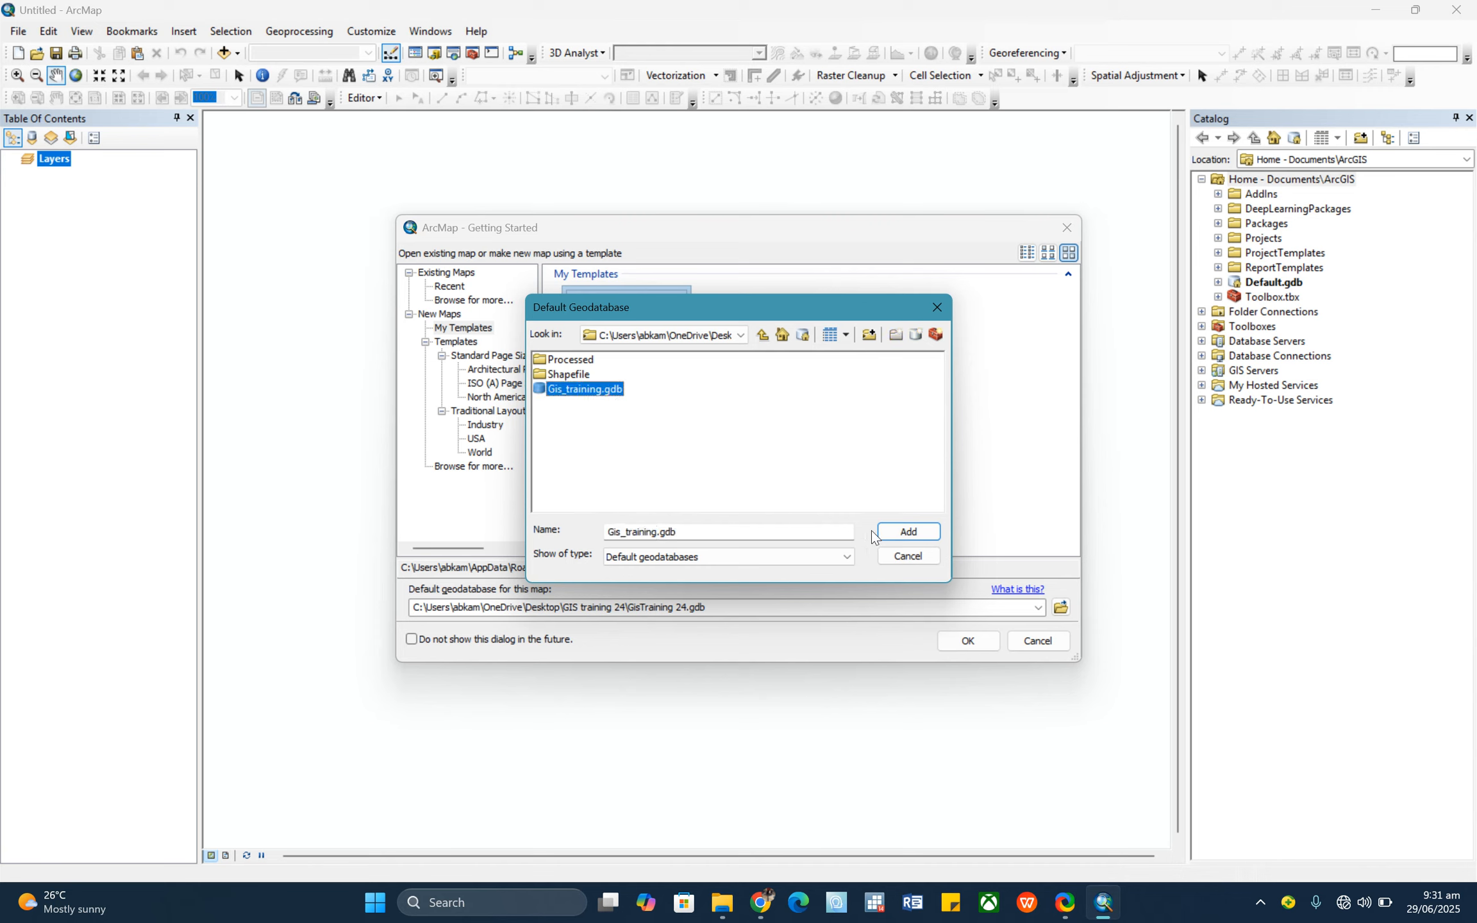
click(907, 532)
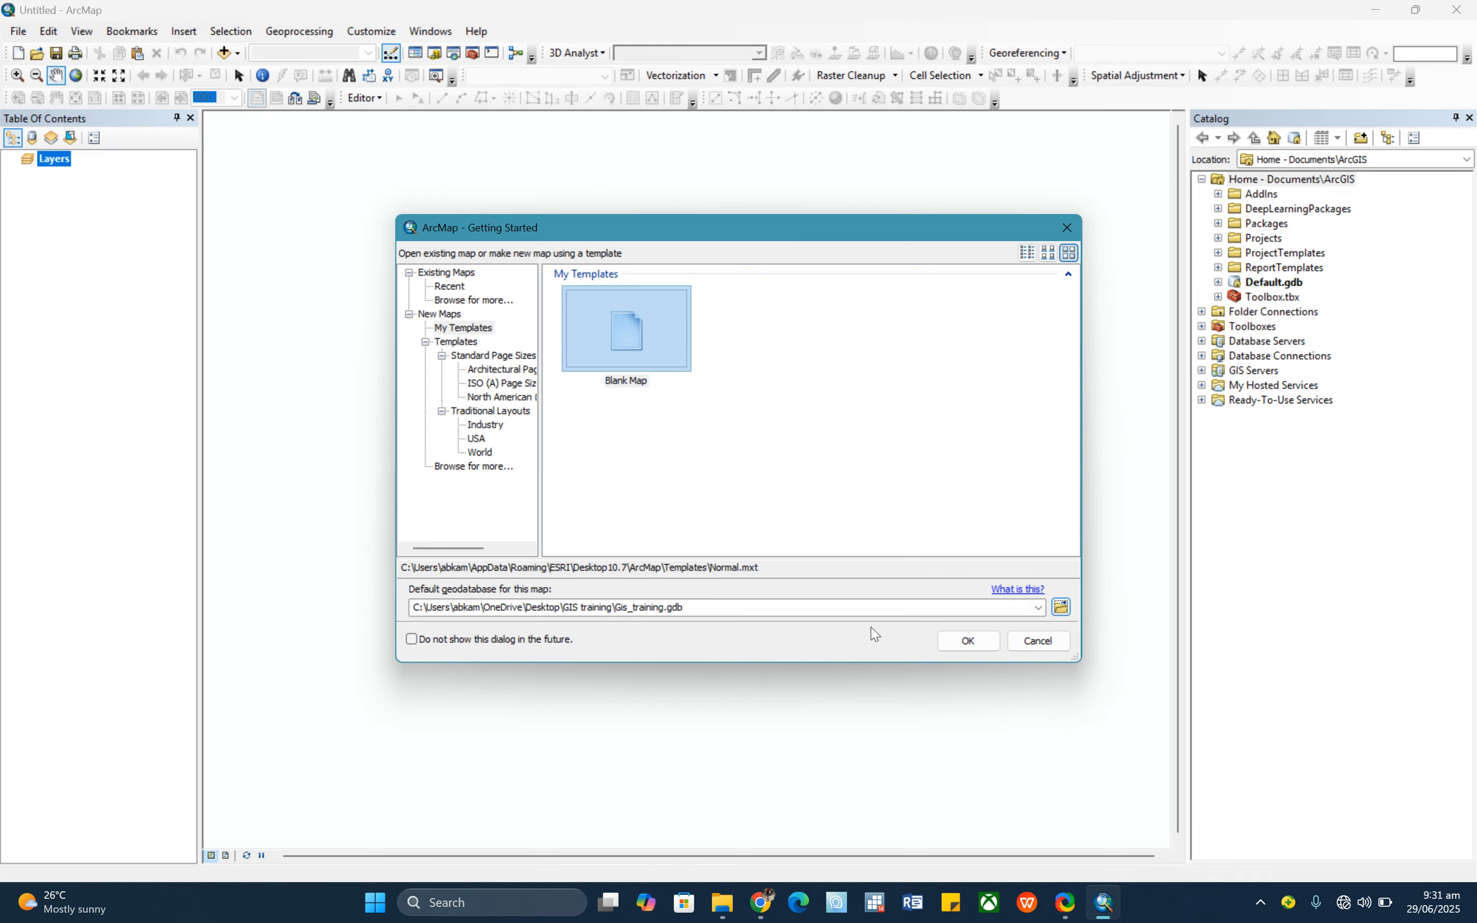
click(964, 641)
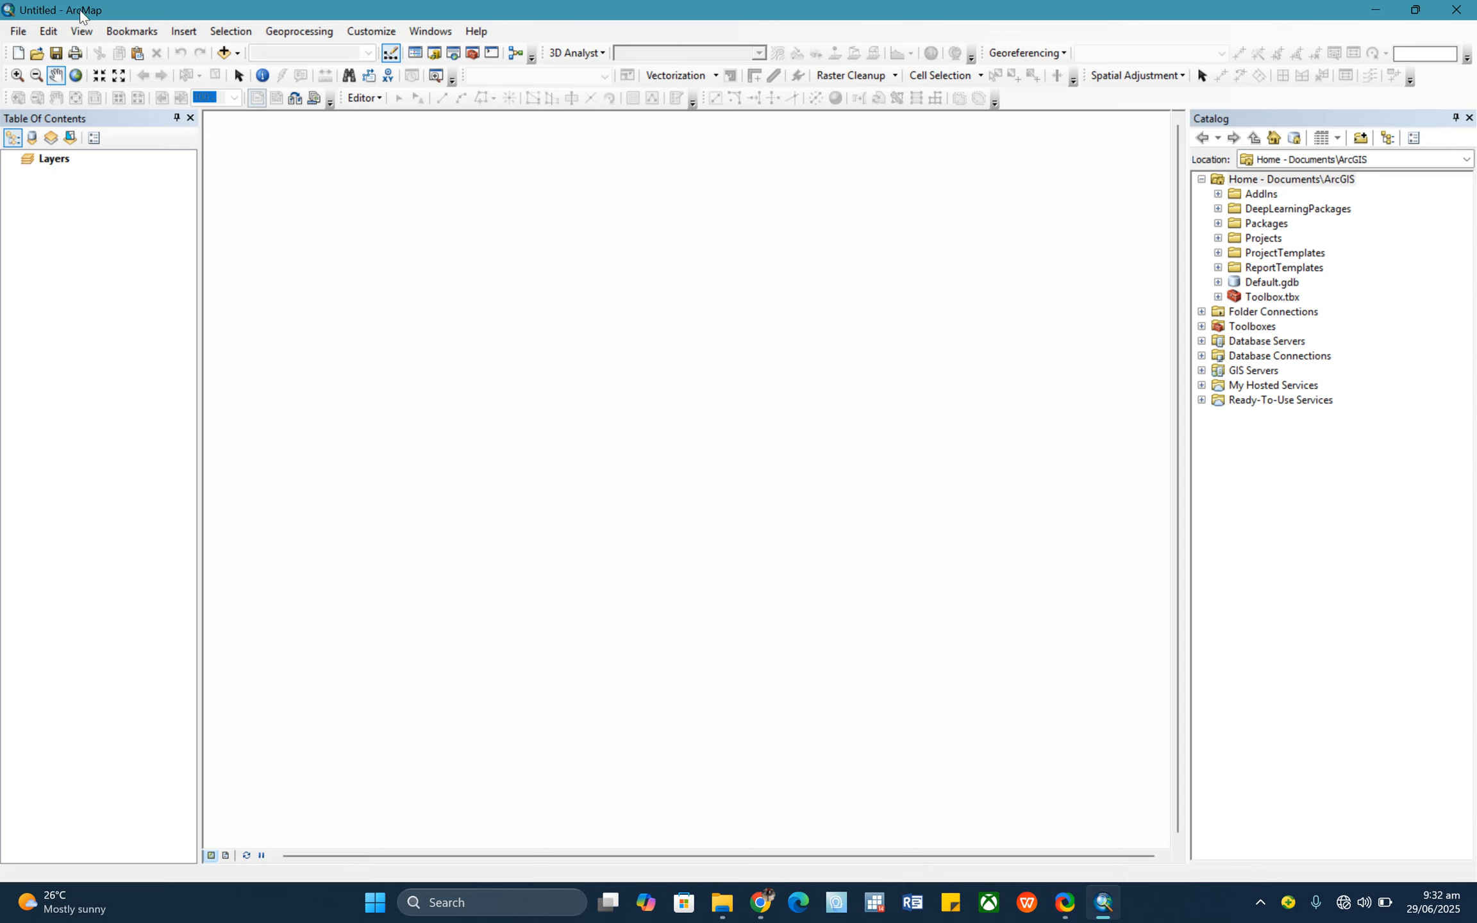
Save the map document as Gist_training in the GIS training folder
click(18, 32)
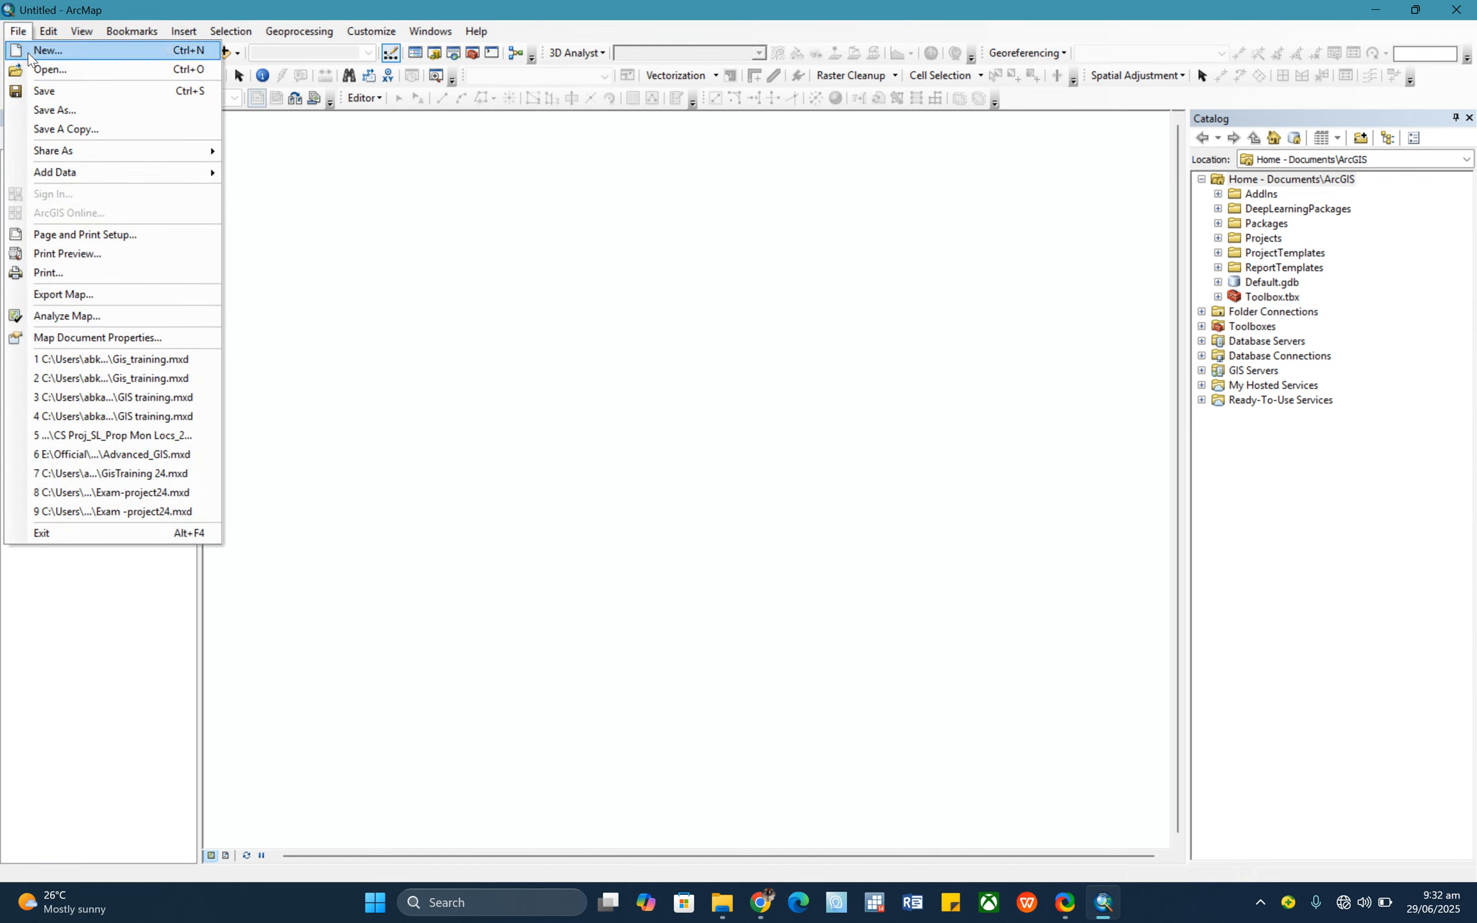
click(57, 99)
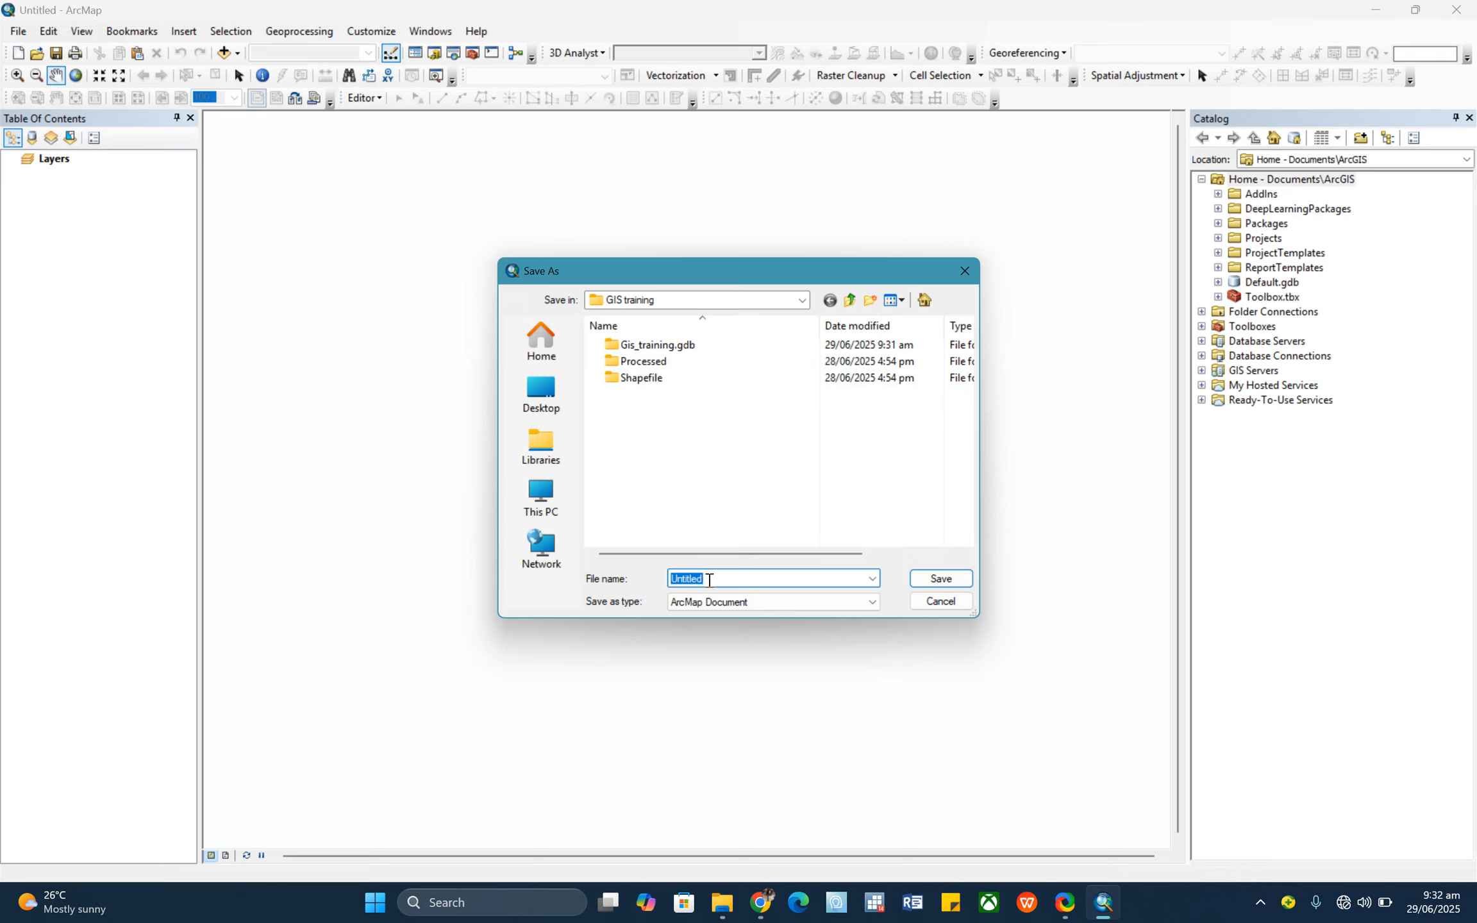
text(Gis_training)
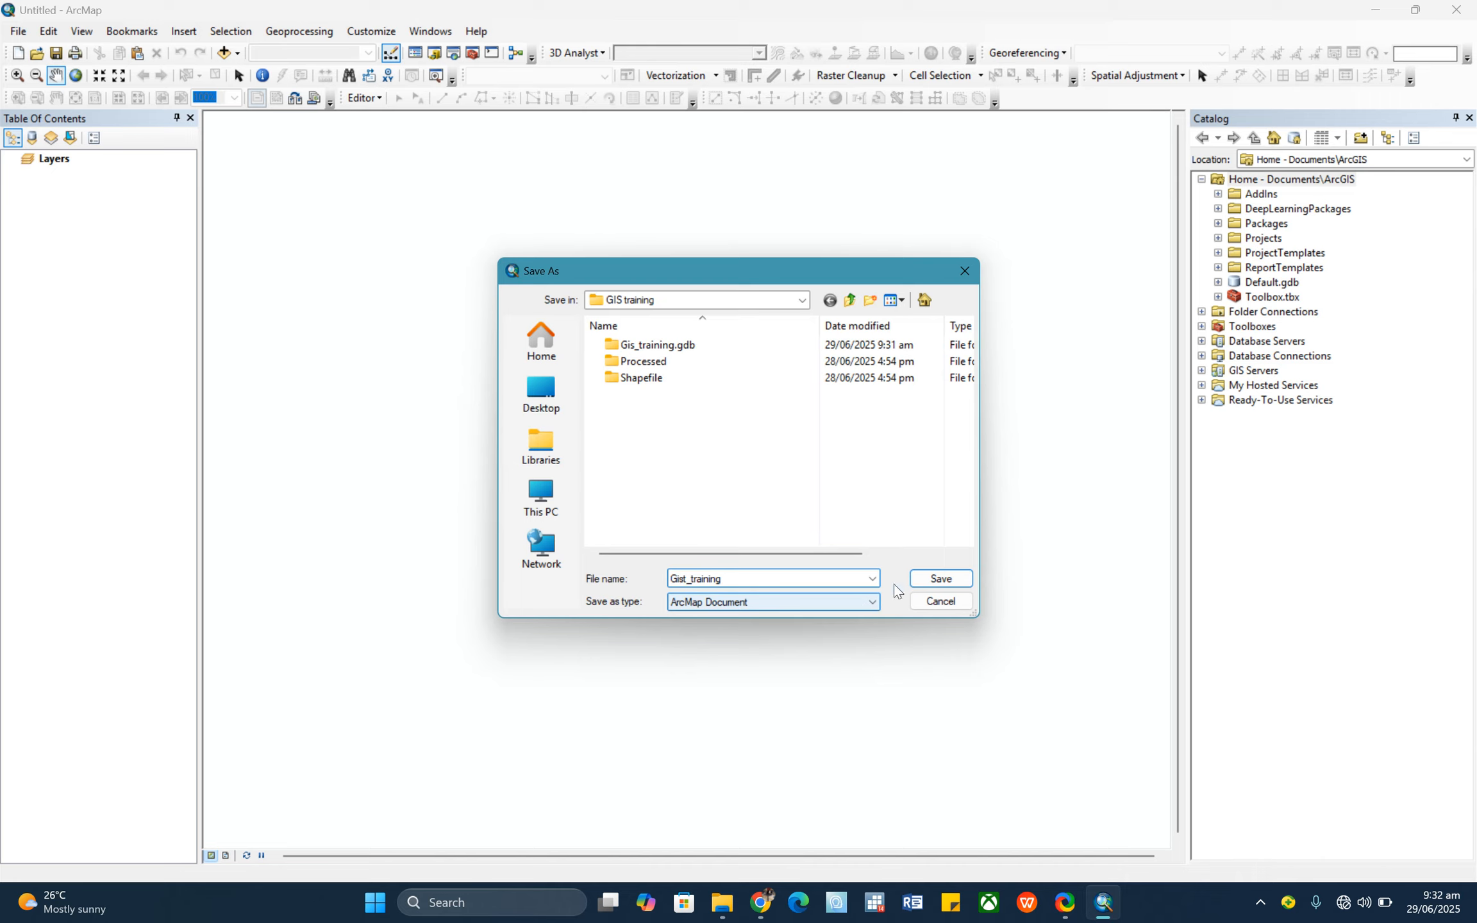
click(933, 577)
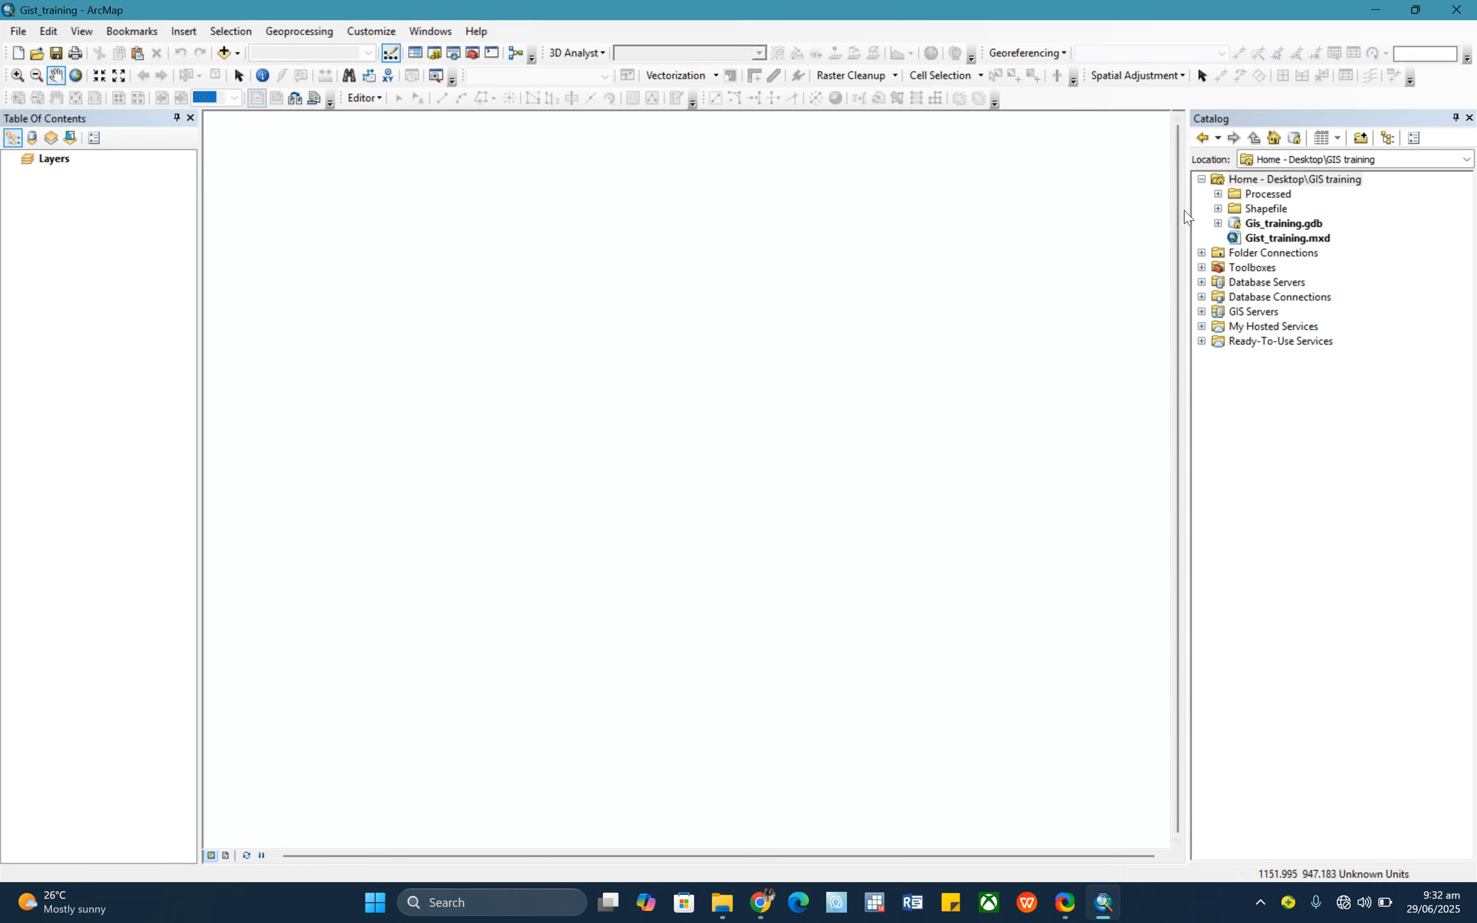
Narrow the Catalog pane and add SL_Districts.shp from the home Shapefile folder to the map
drag(1186, 228, 1238, 228)
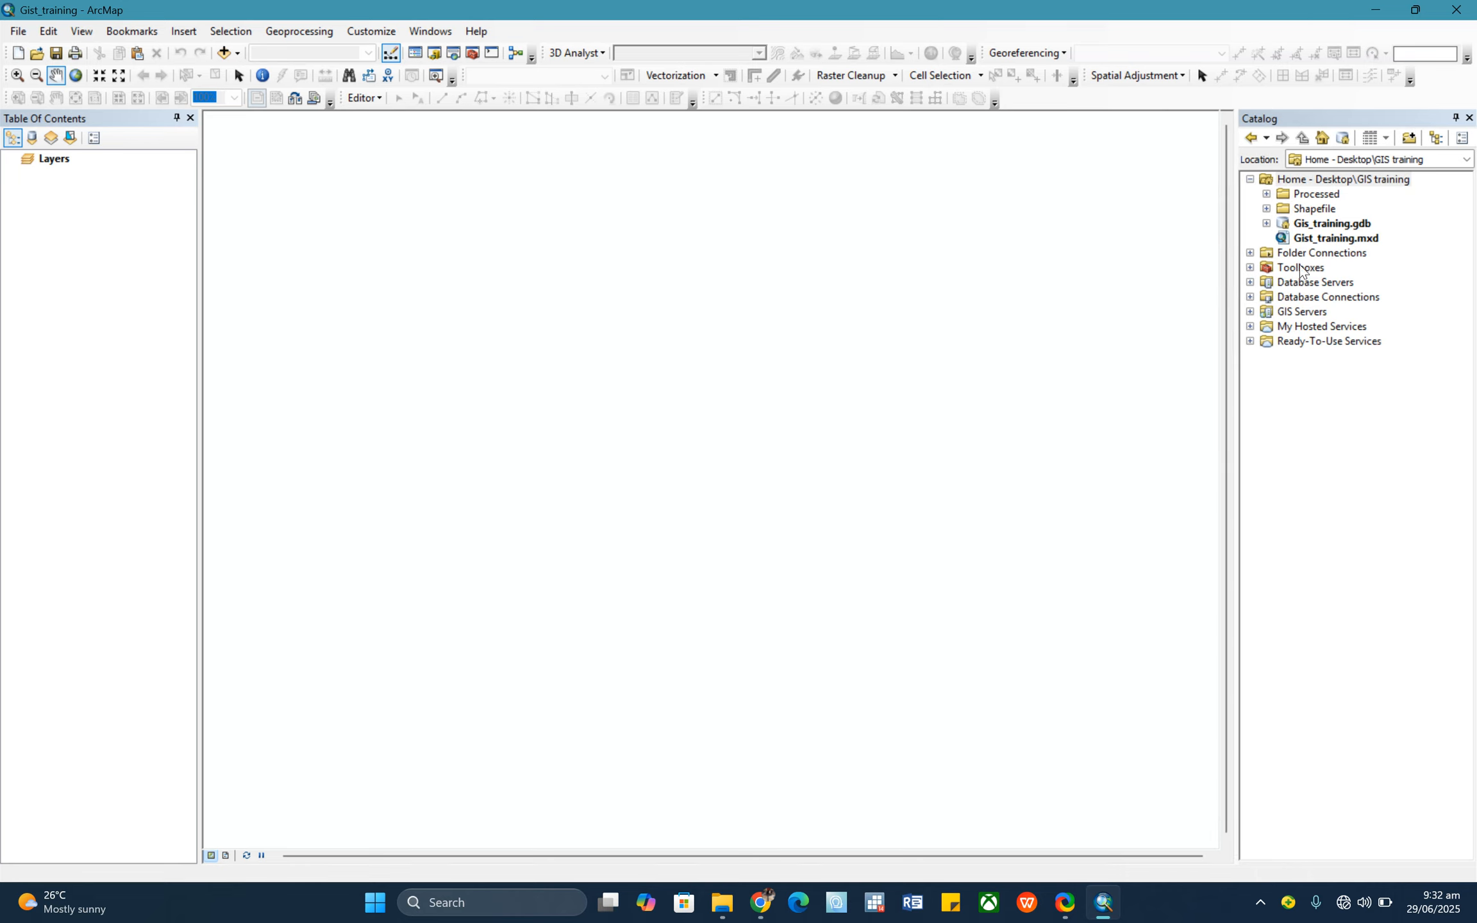
click(1250, 180)
click(1250, 179)
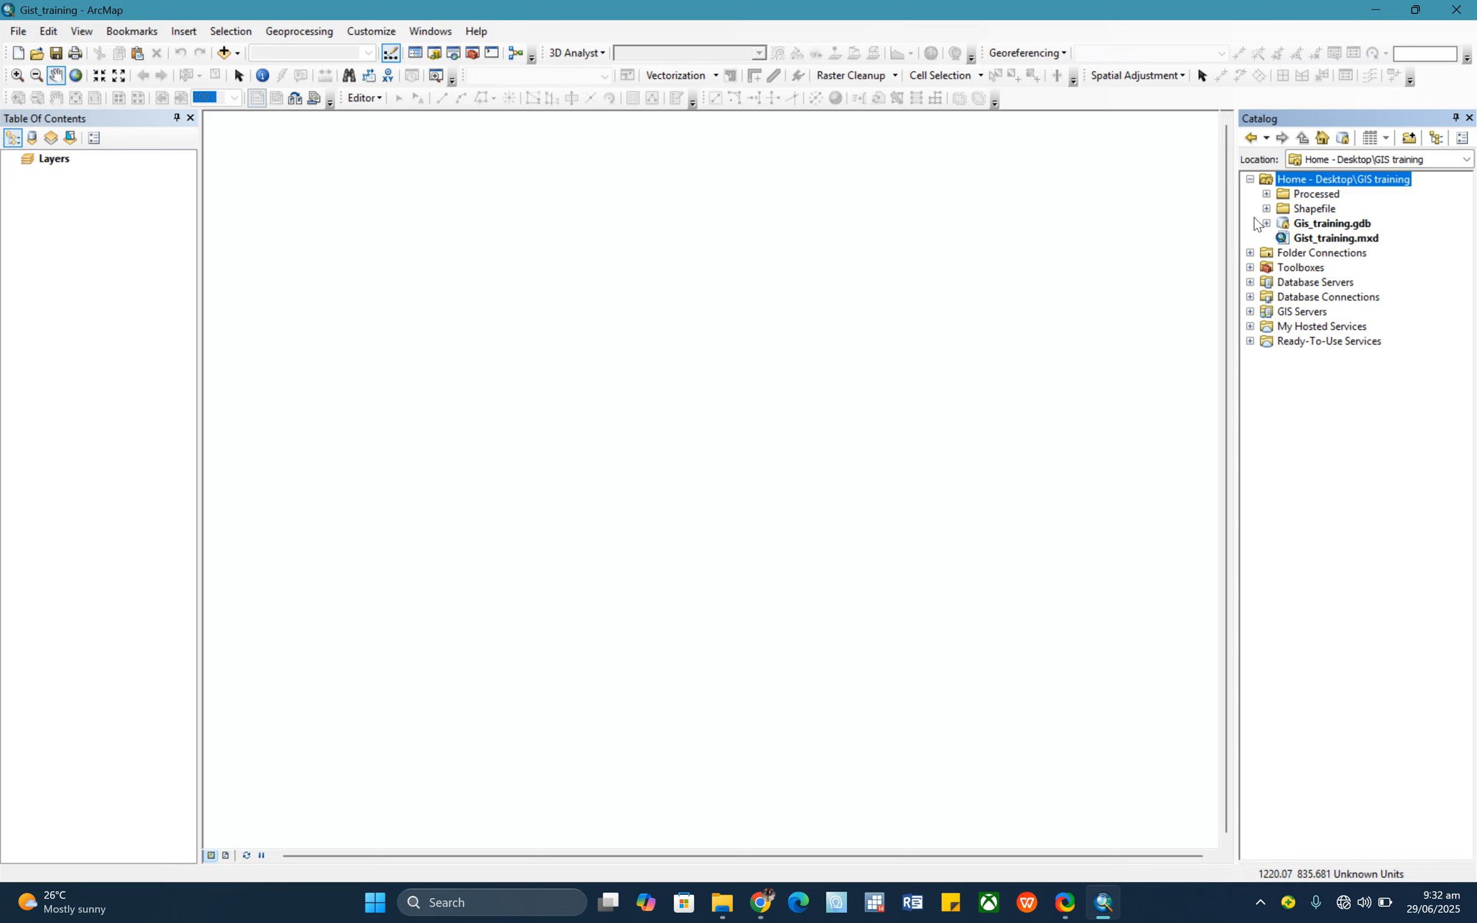
click(1250, 182)
click(1250, 181)
click(1267, 209)
click(1313, 224)
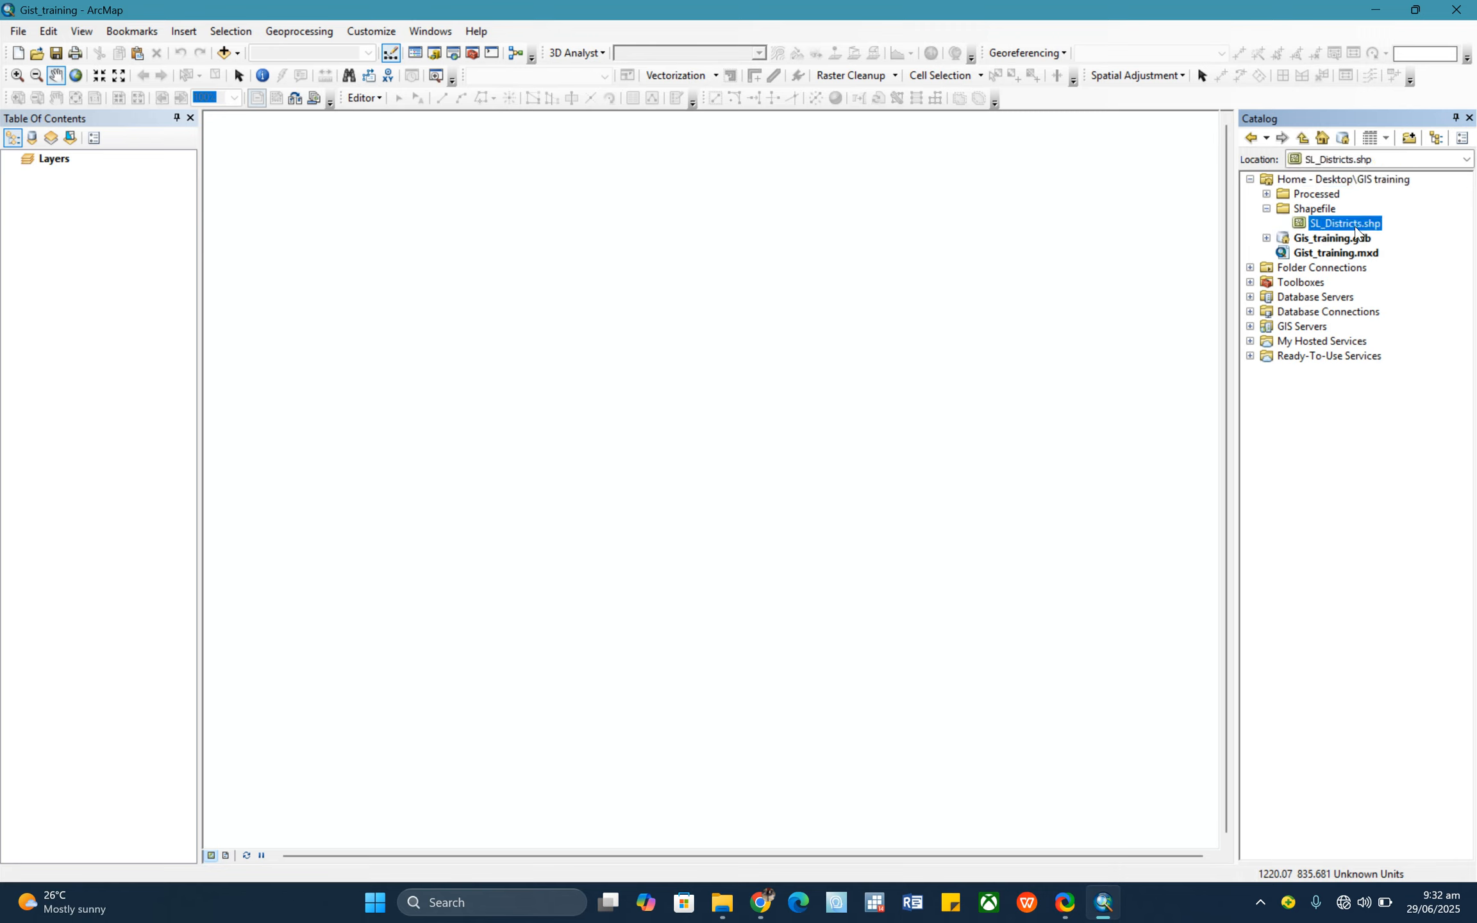
drag(1353, 224, 1031, 293)
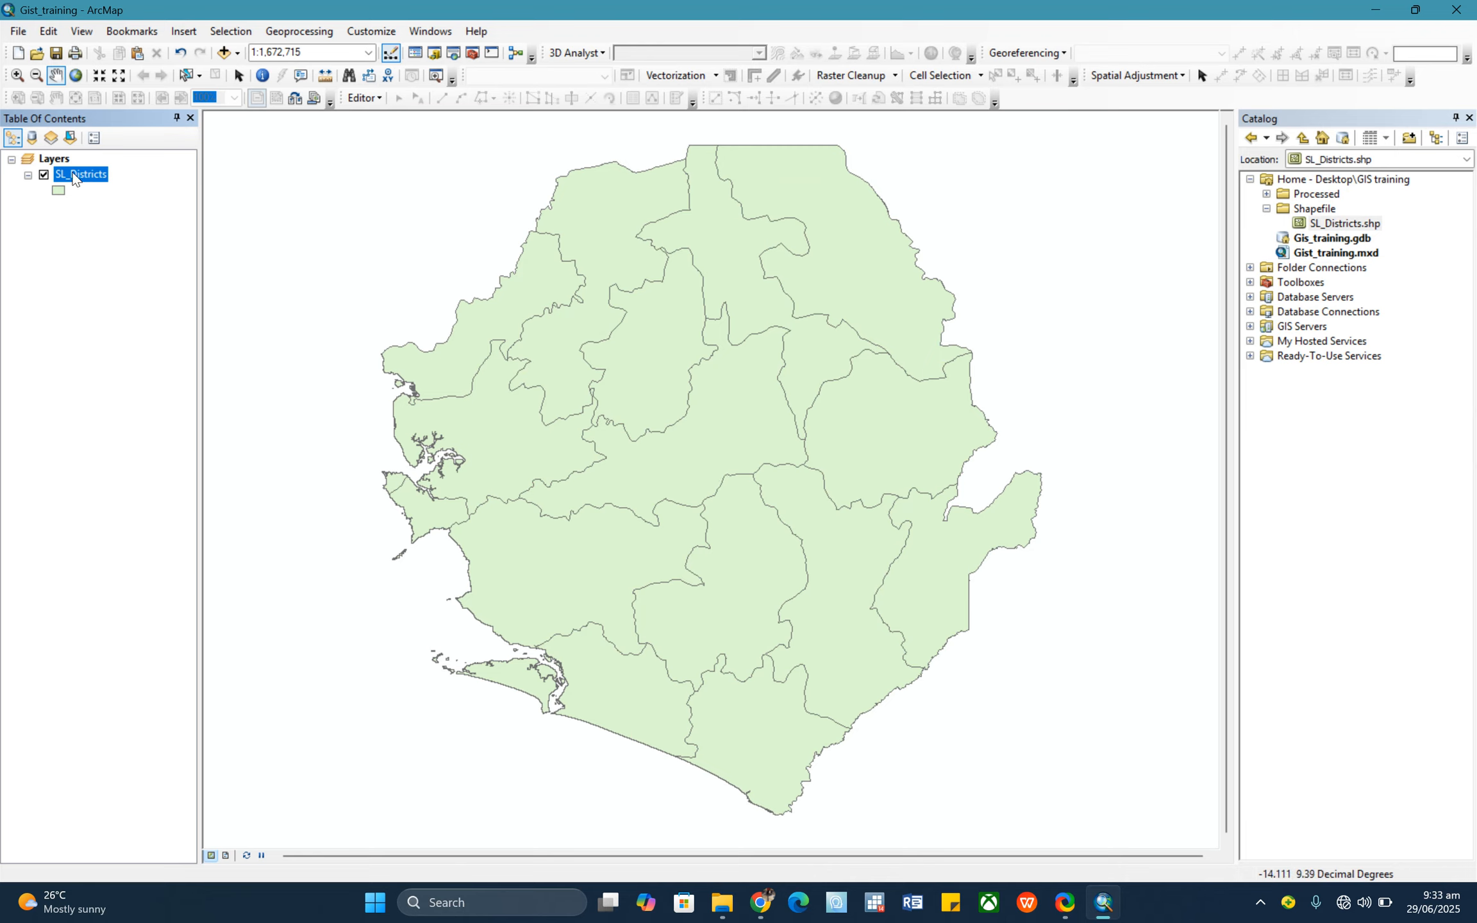
right_click(72, 173)
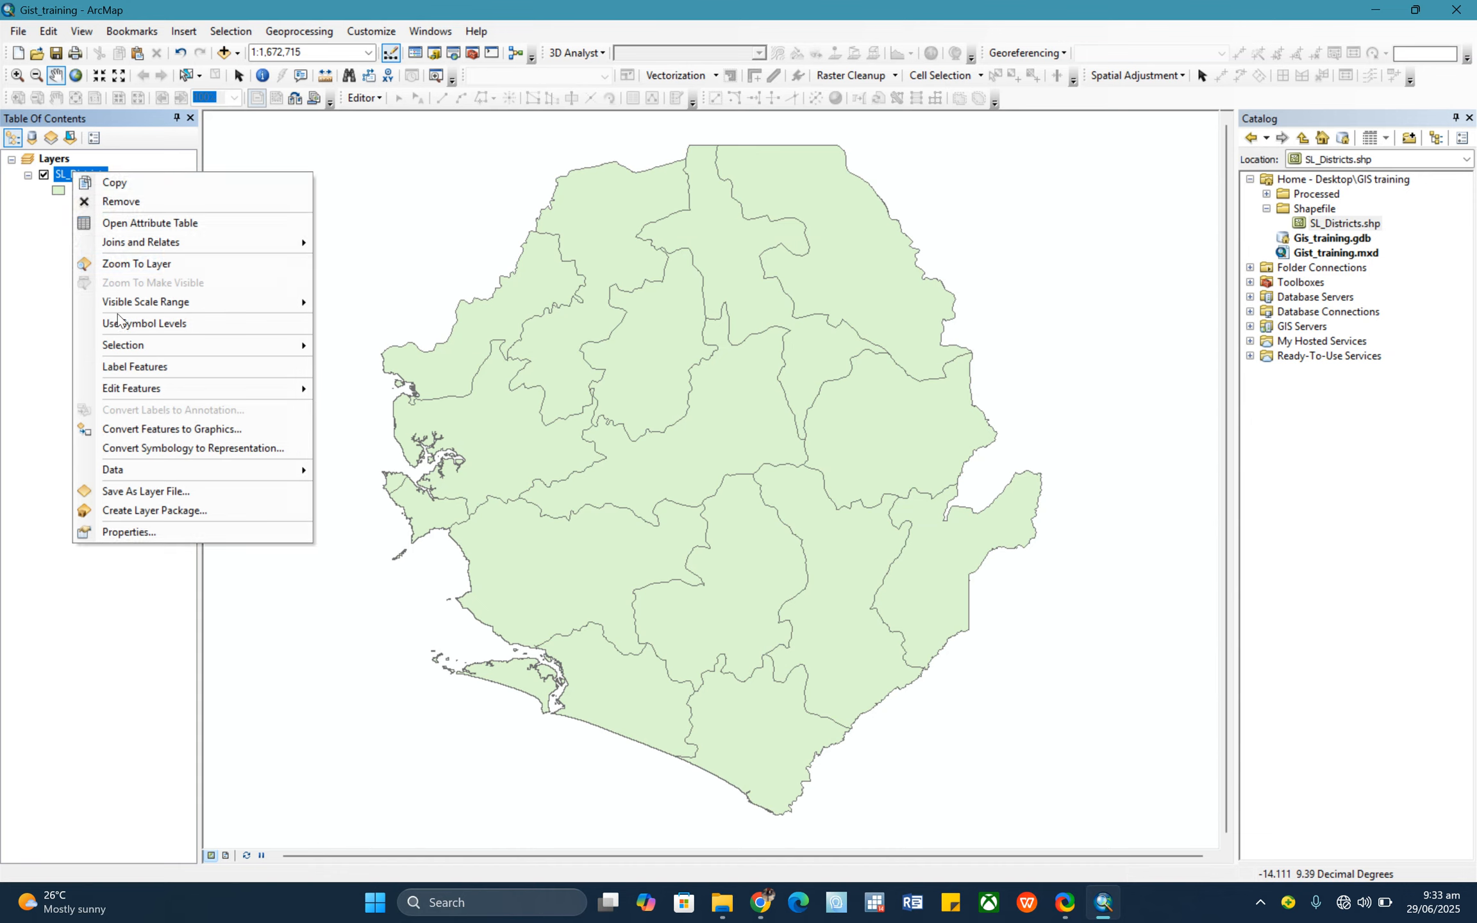
click(157, 531)
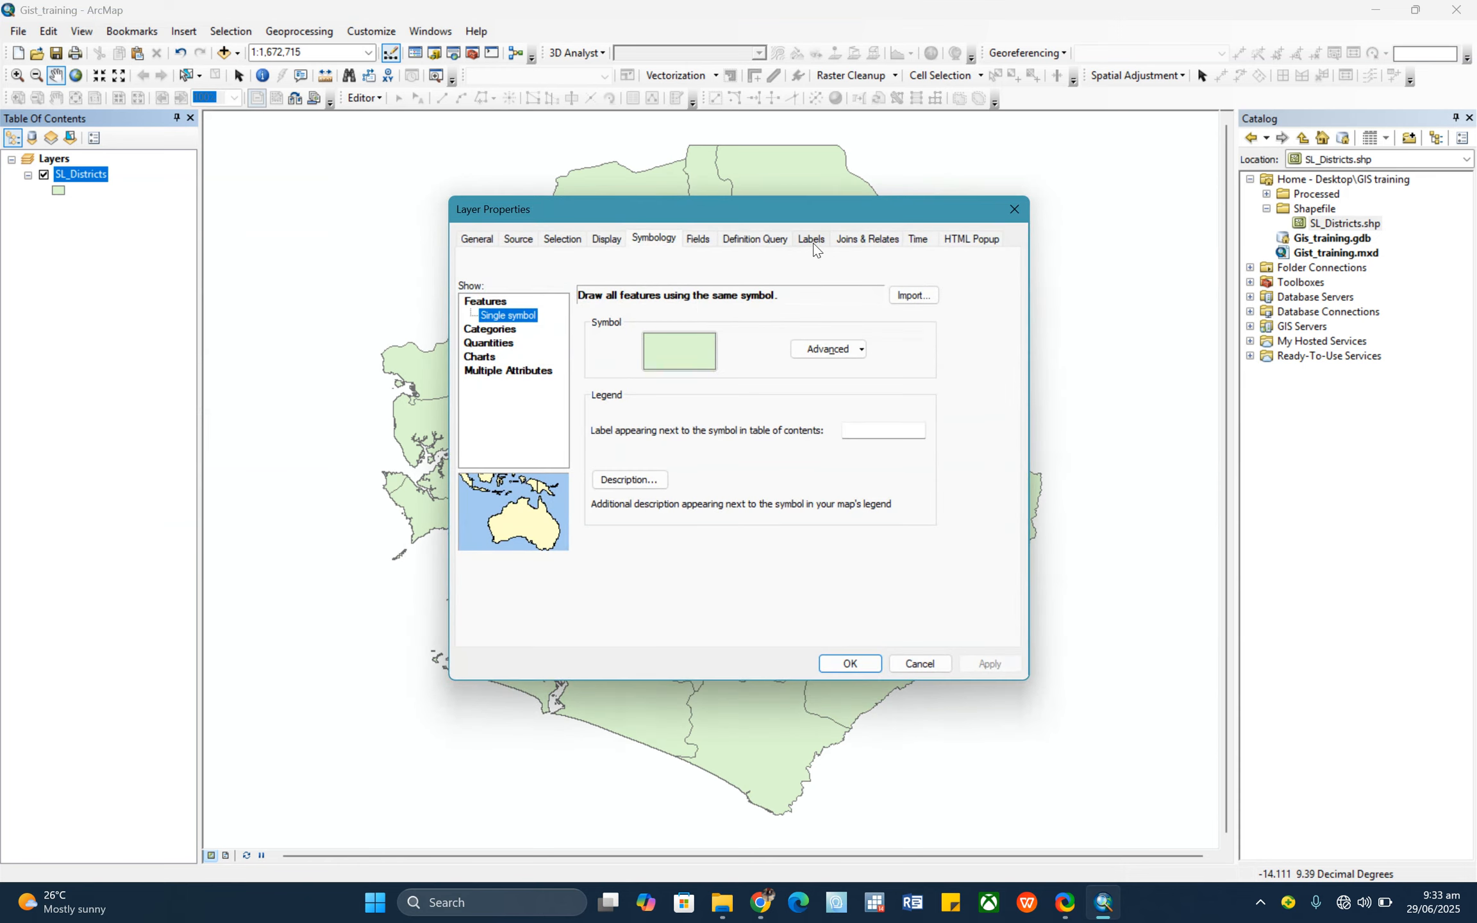
click(812, 241)
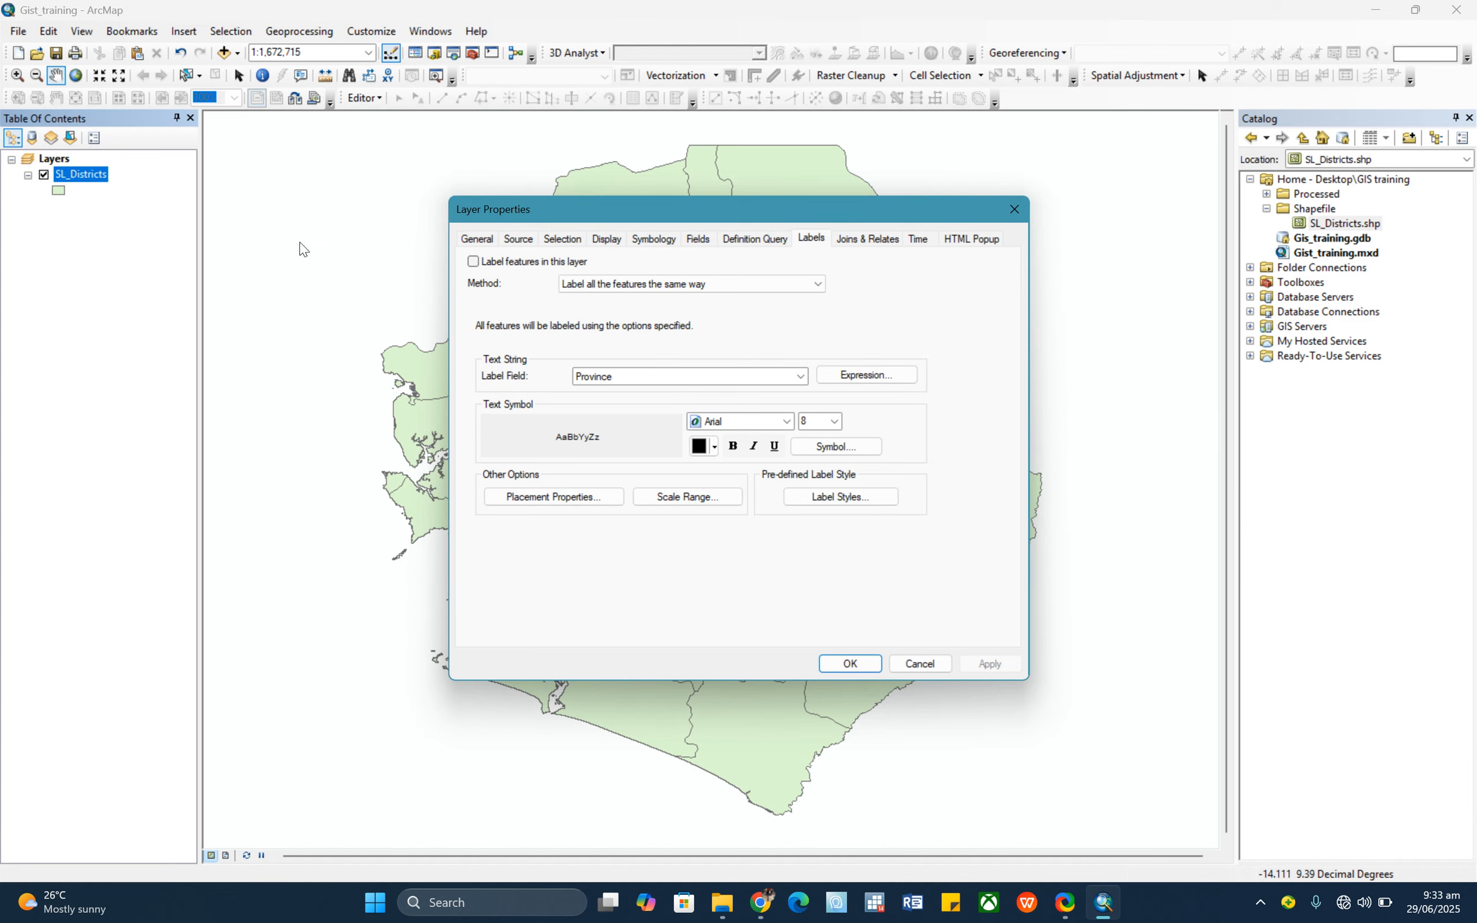
click(919, 663)
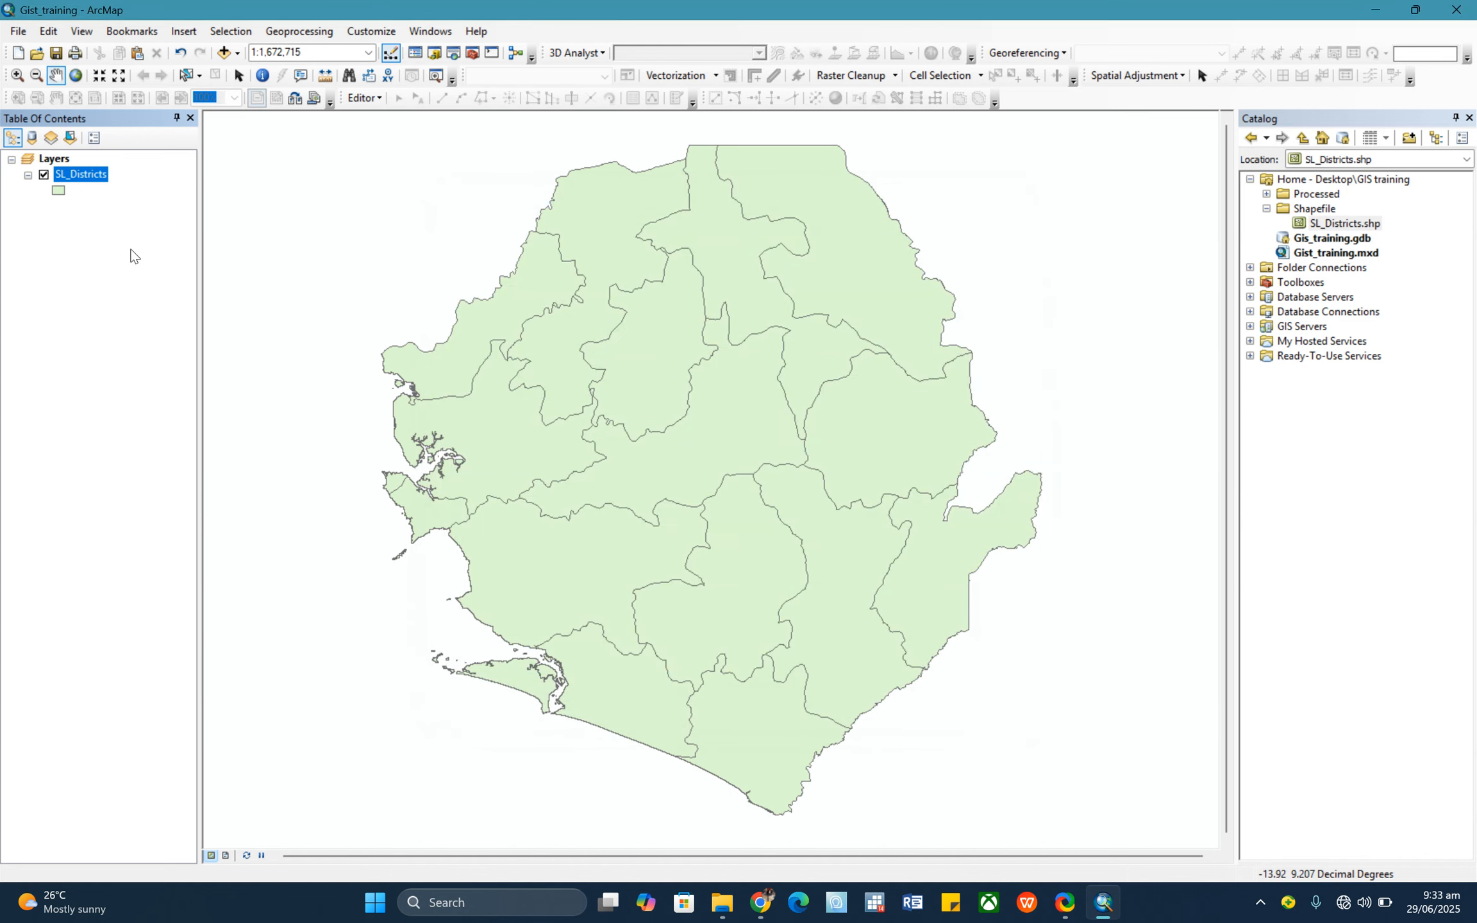
Examine the SL_Districts attribute table for the field that holds the district names, and close it
right_click(86, 175)
click(131, 234)
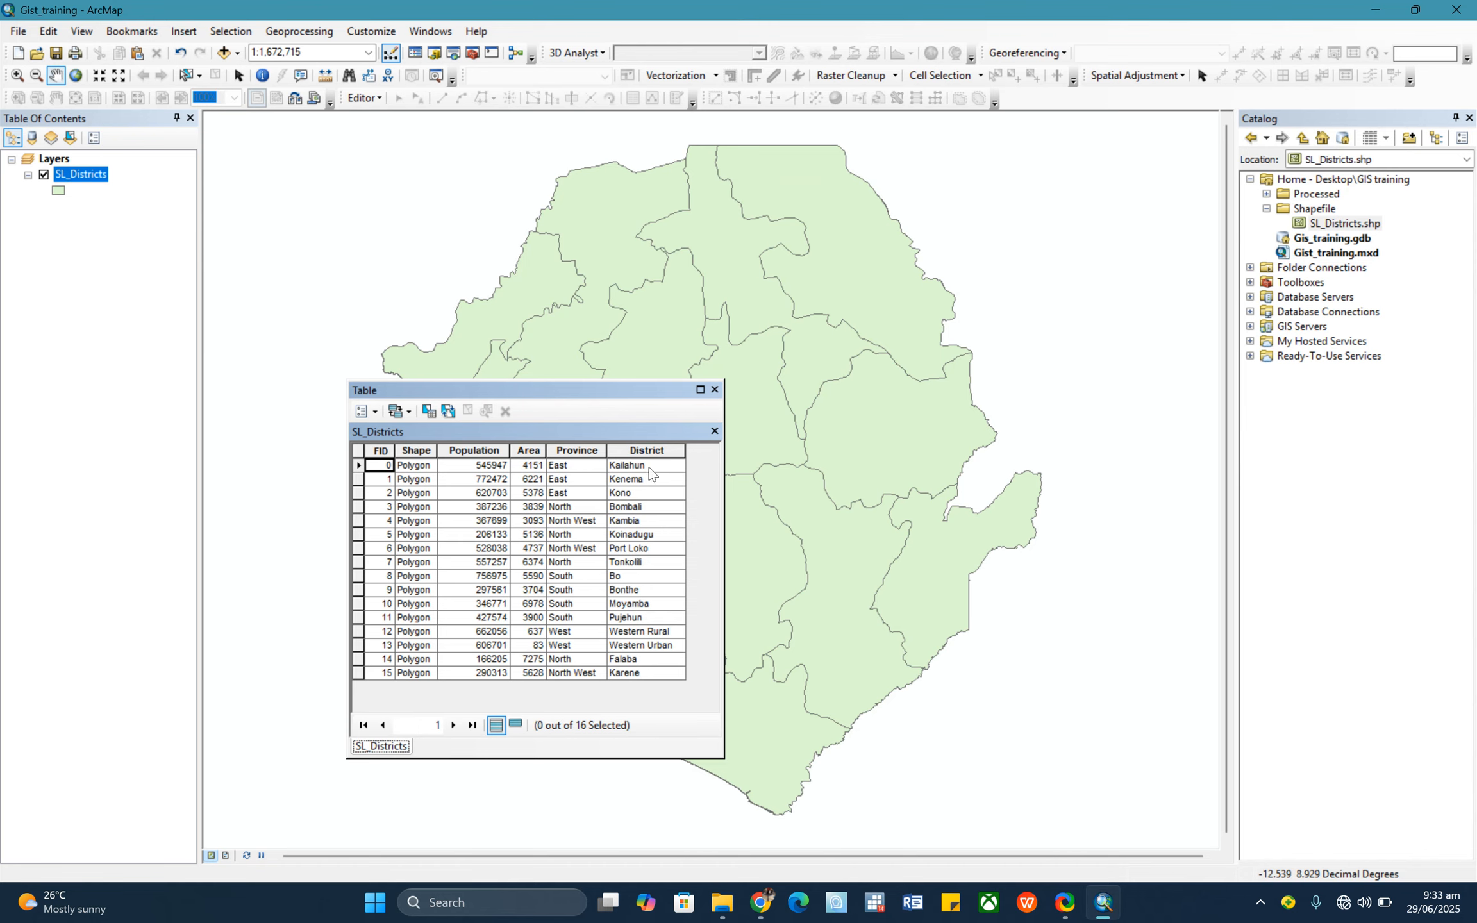
click(715, 390)
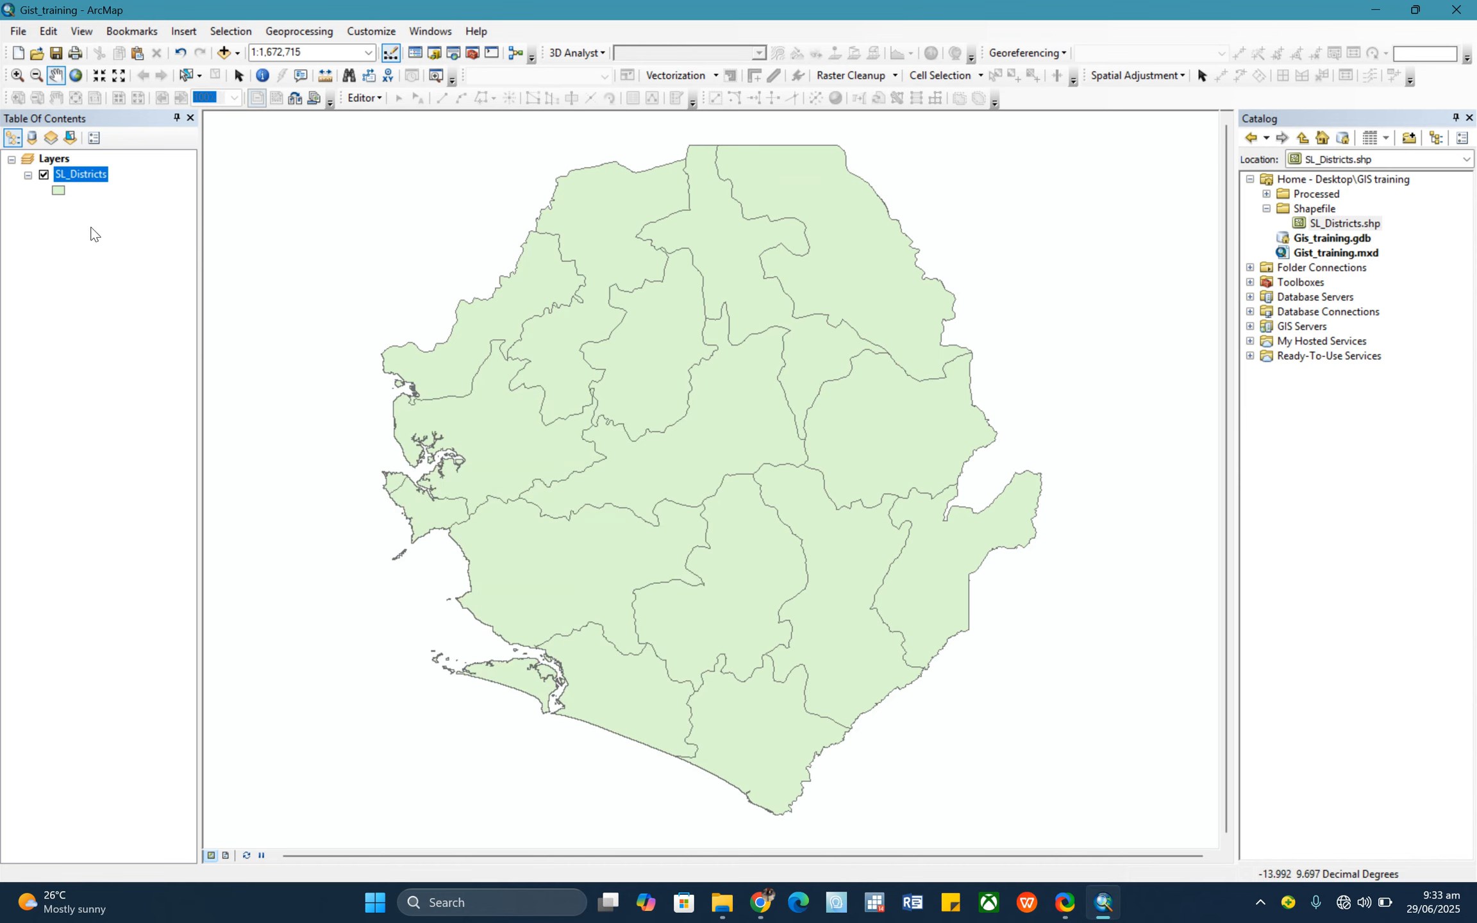
Label the SL_Districts features with the District field in Arial at font size 10
double_click(77, 175)
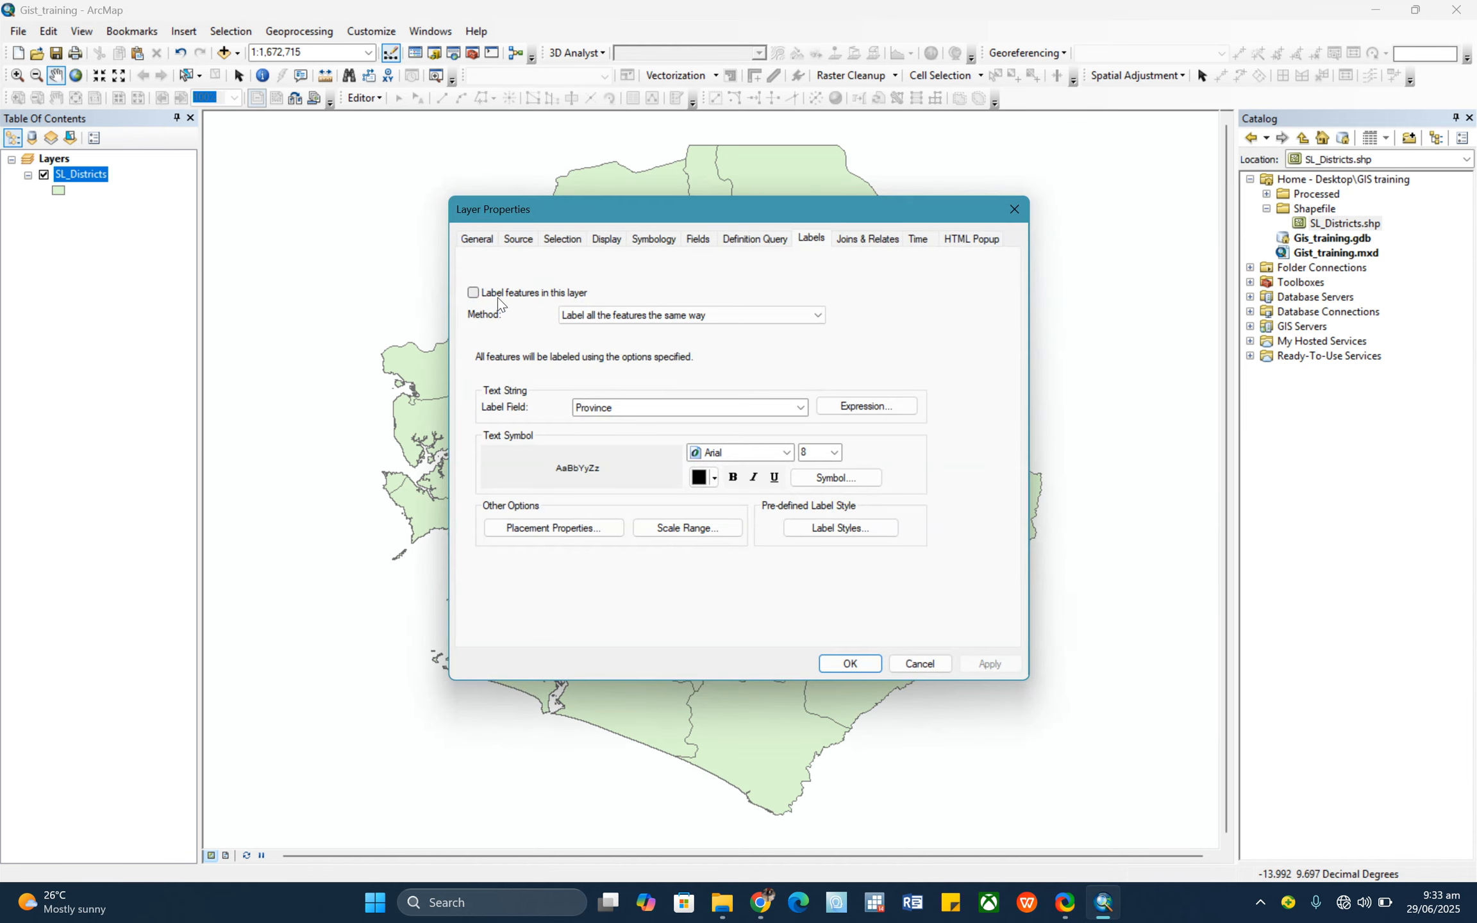
click(480, 297)
click(800, 408)
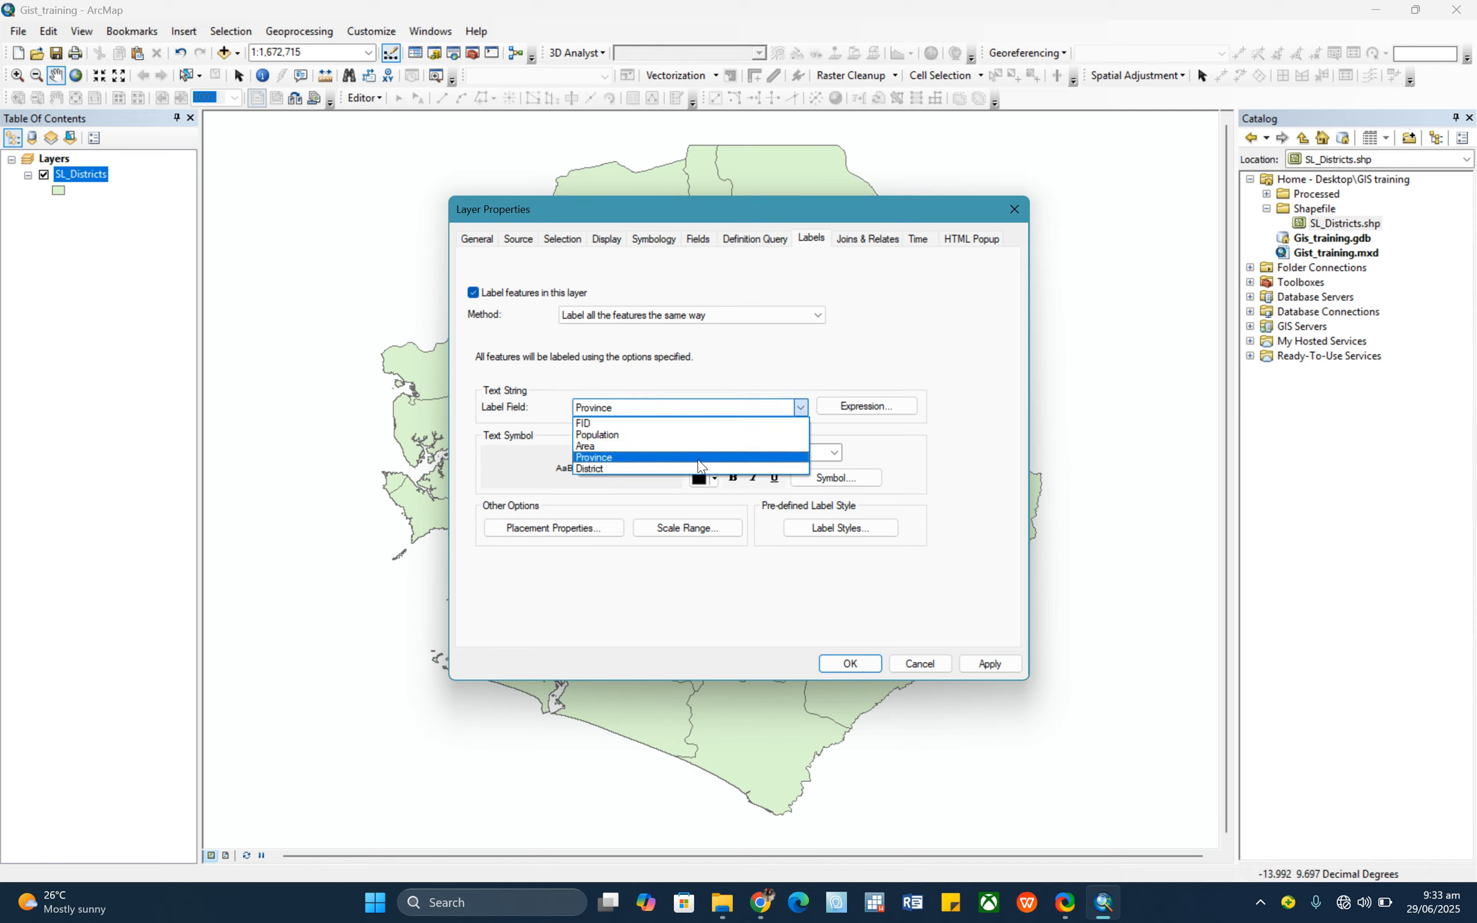
click(670, 471)
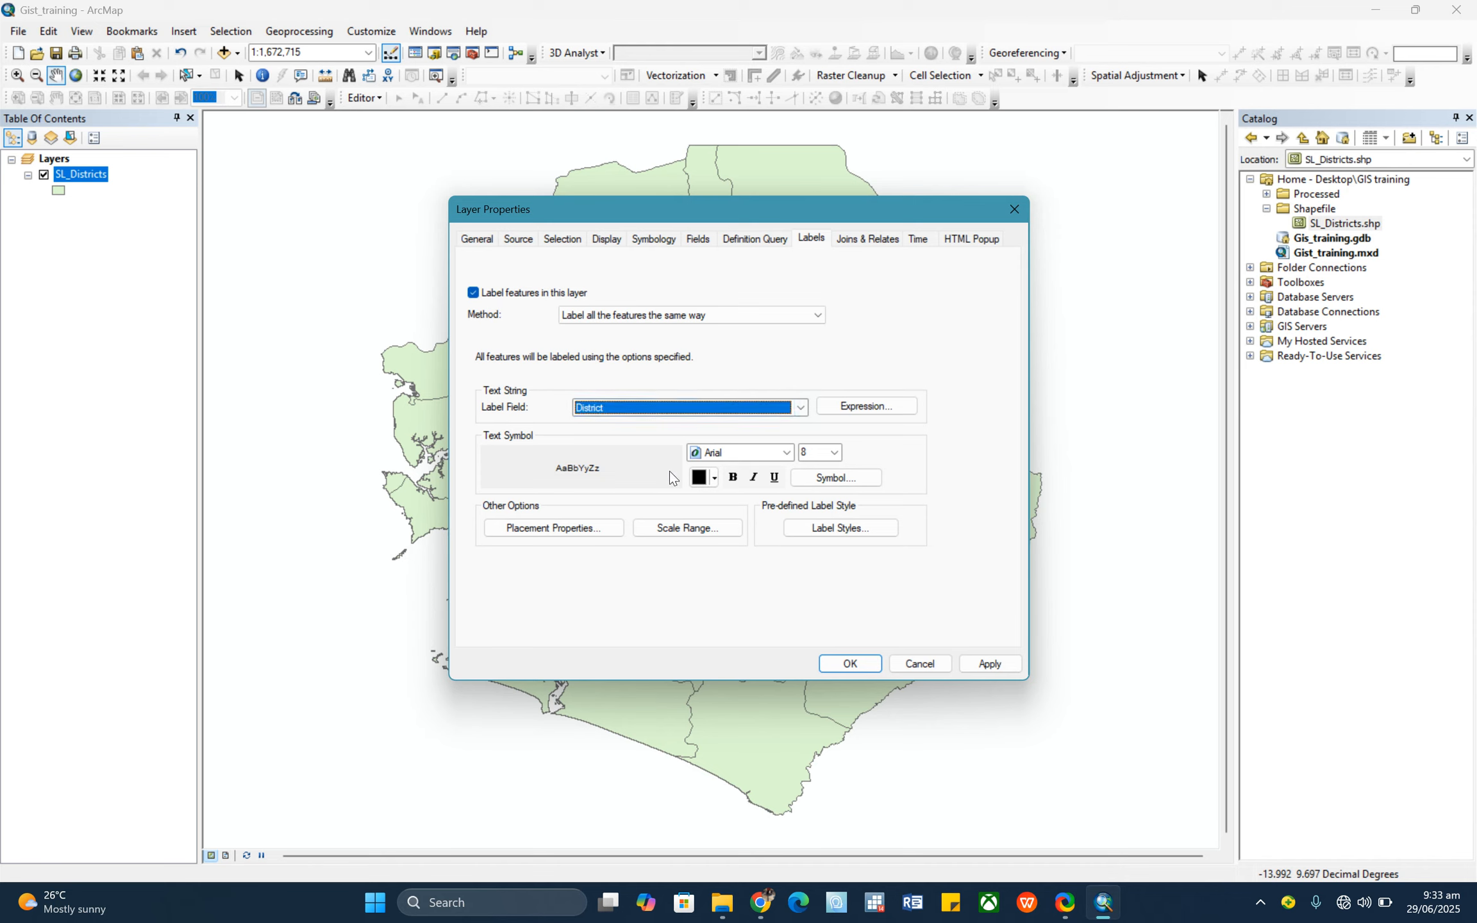
click(835, 453)
click(807, 502)
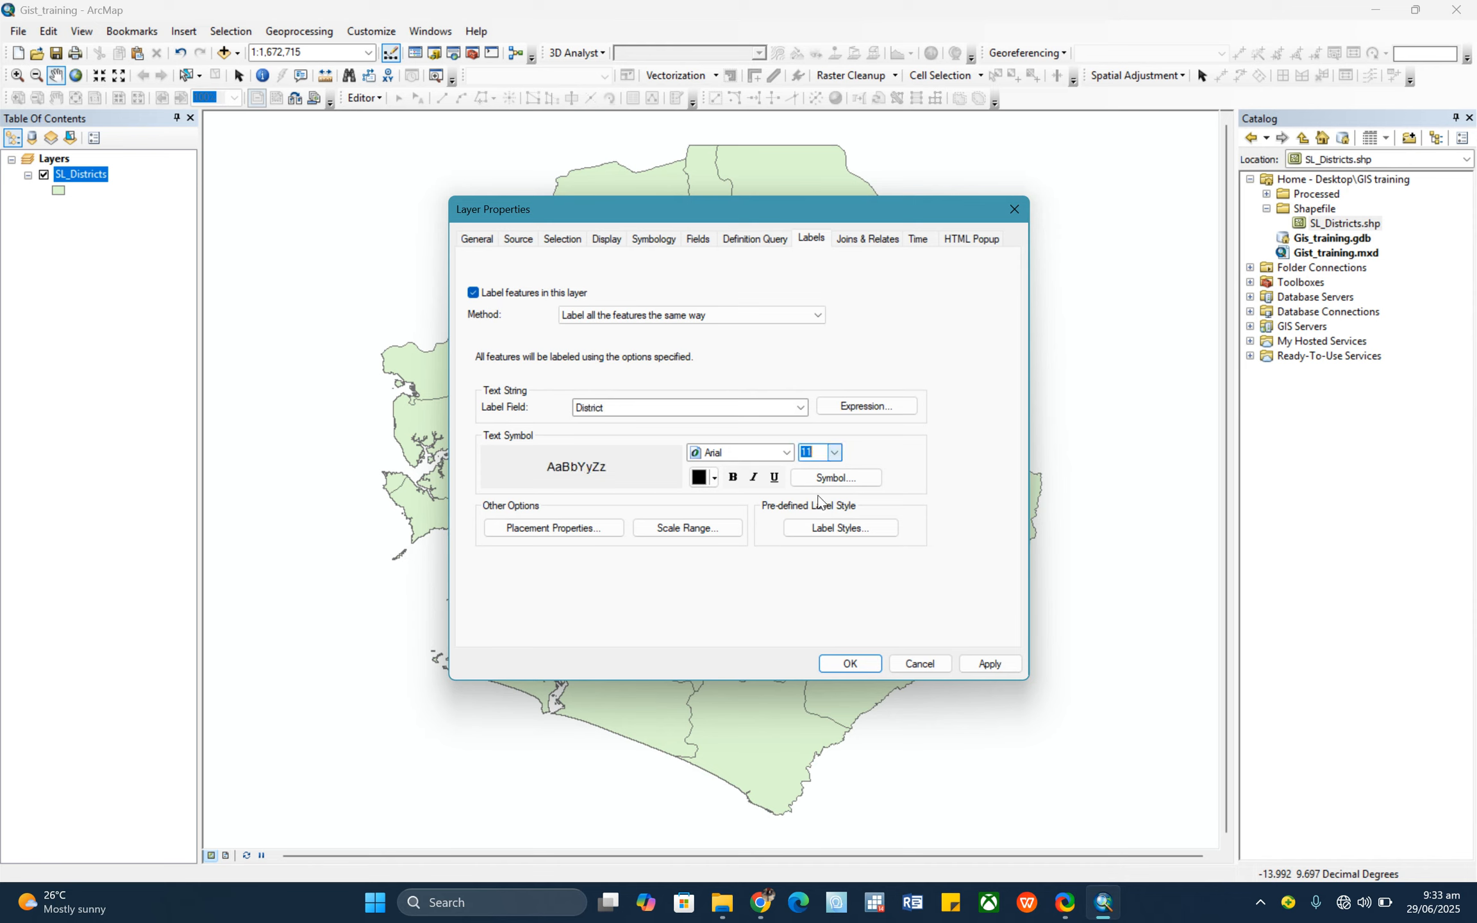
click(834, 453)
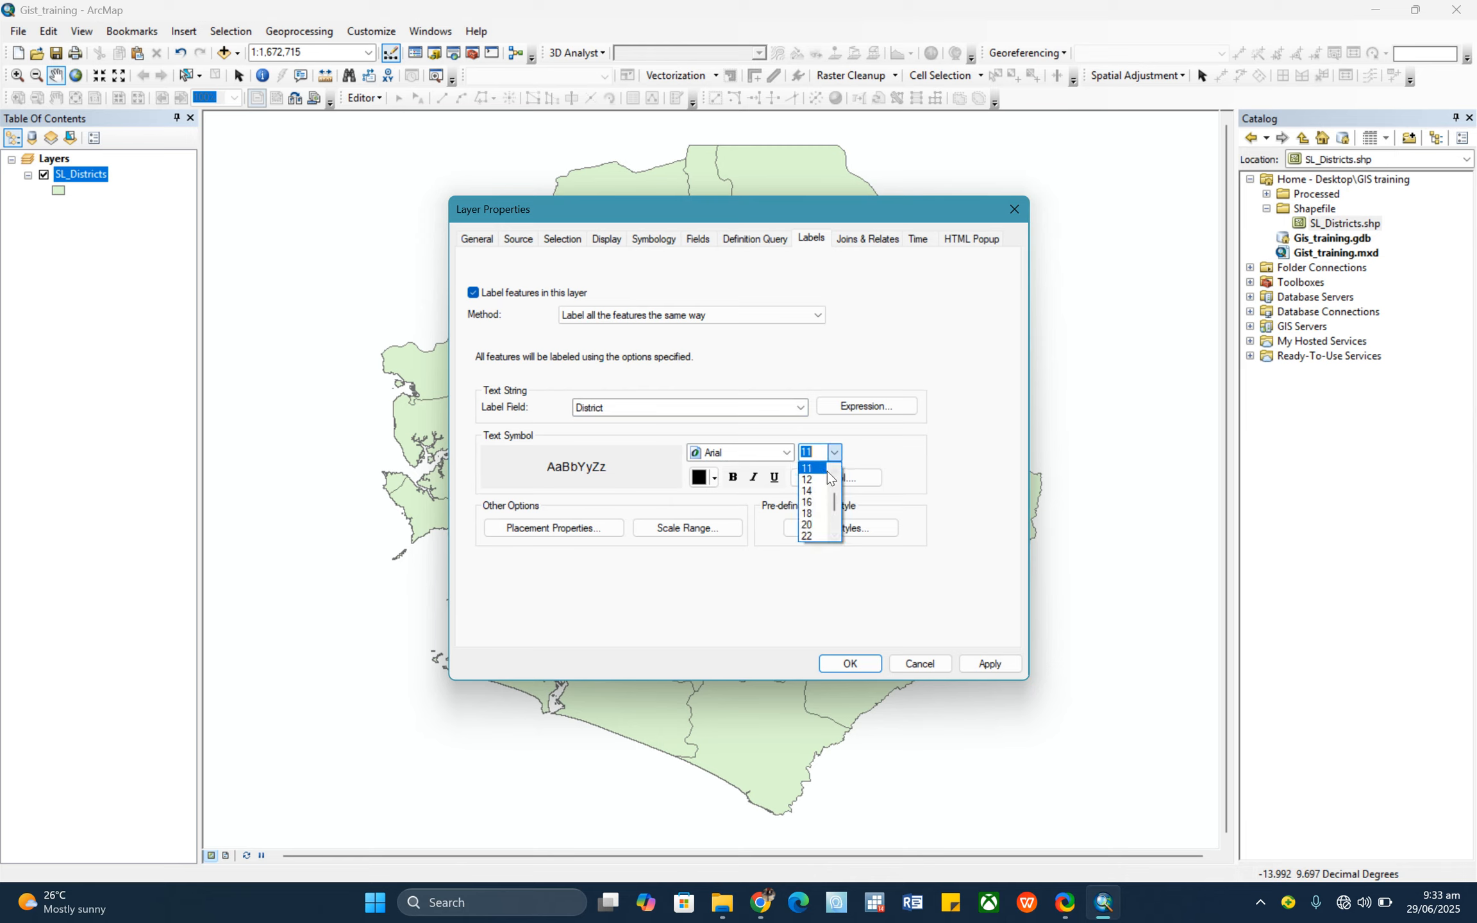
click(833, 471)
click(809, 491)
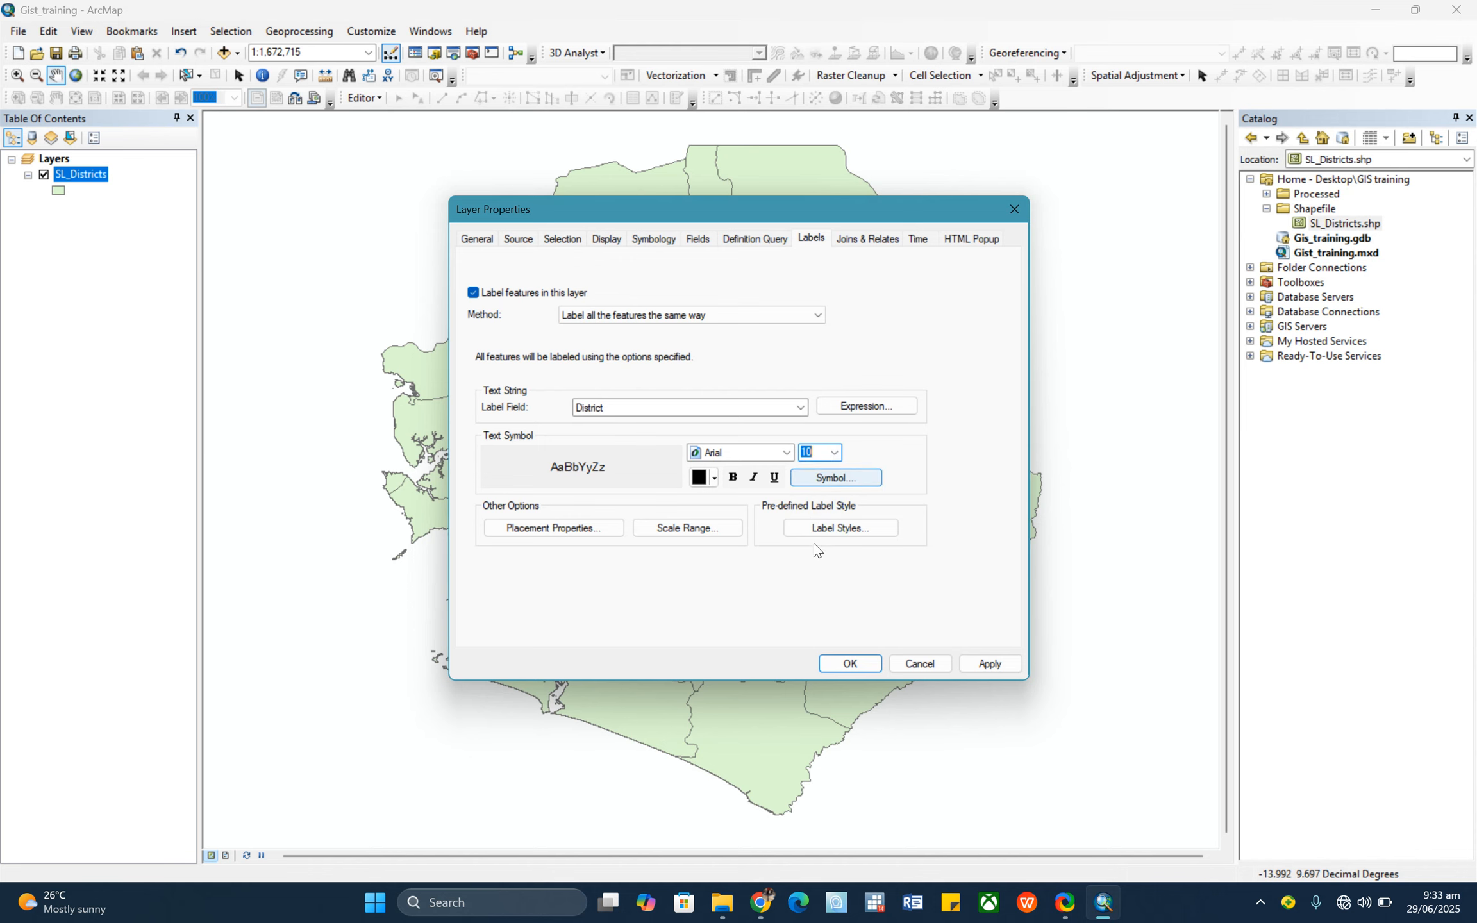
click(850, 664)
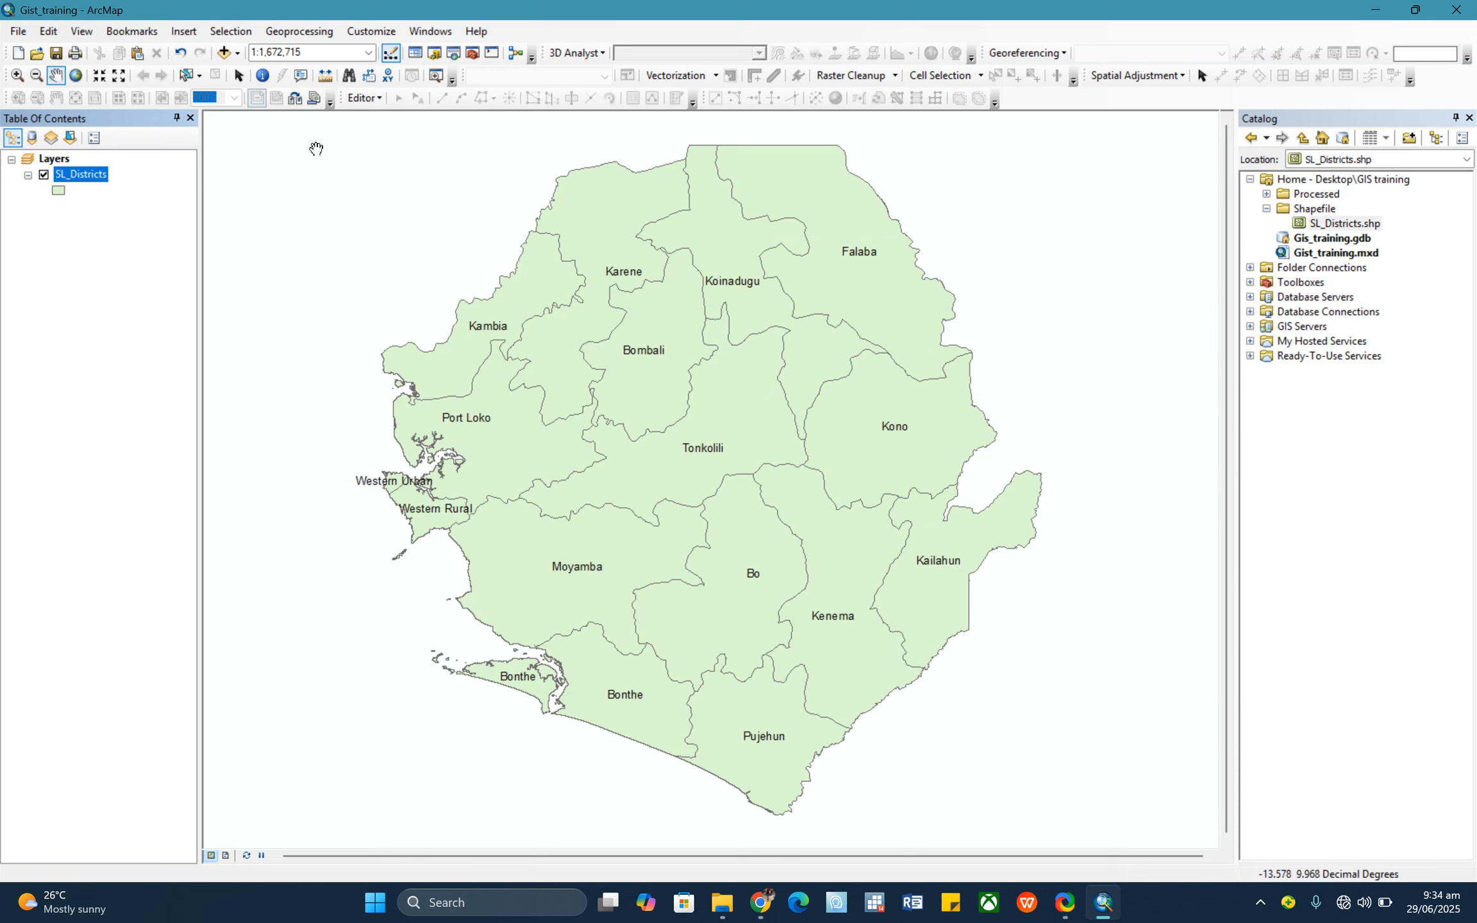
Select the Tonkolili district on the map and create a new layer from the selected feature
click(186, 77)
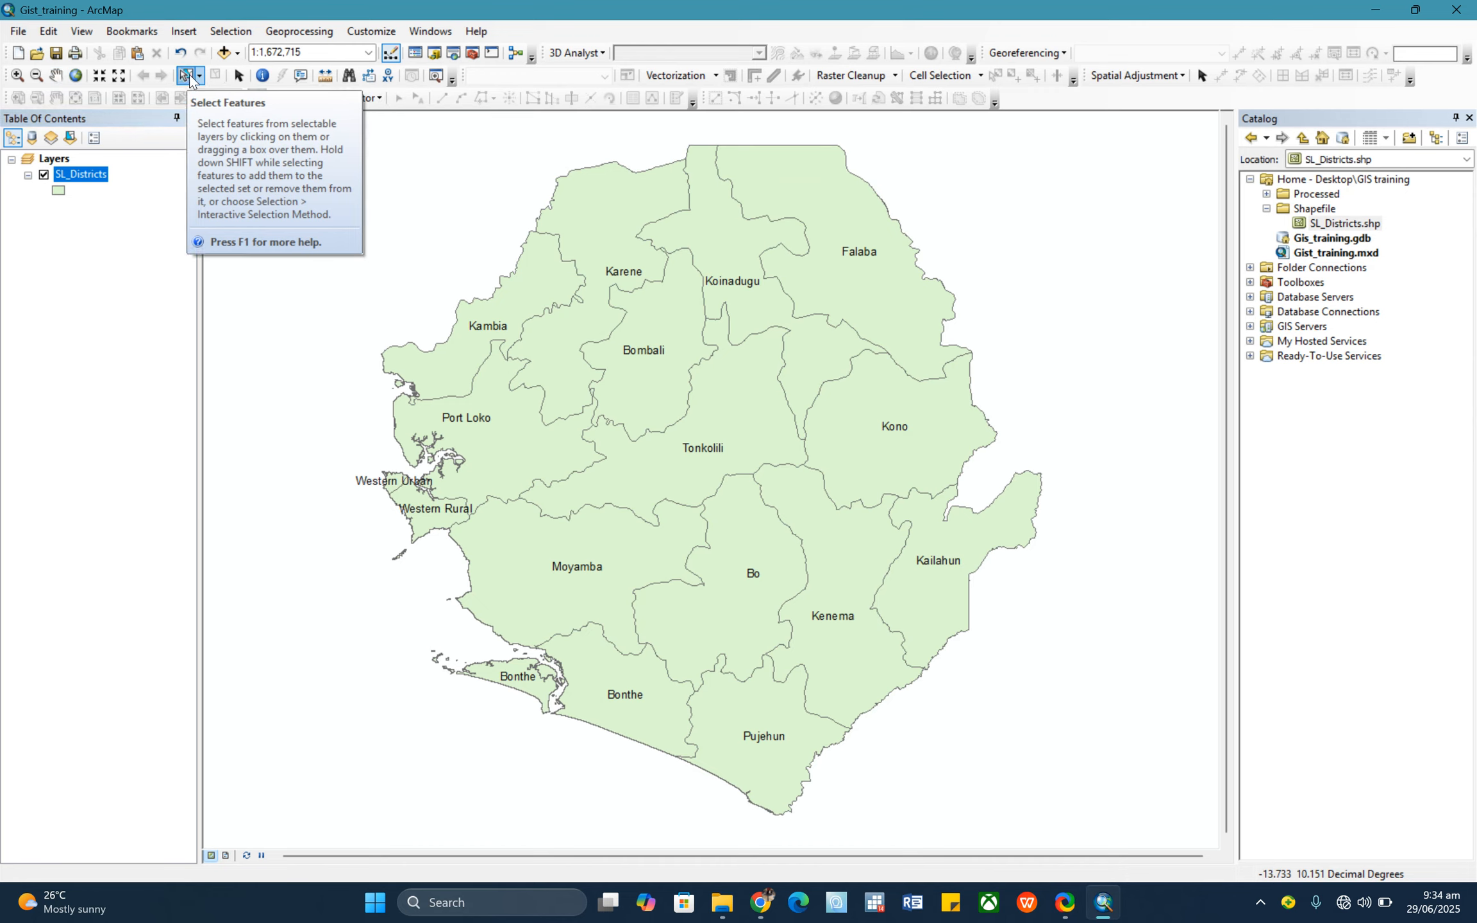
click(735, 413)
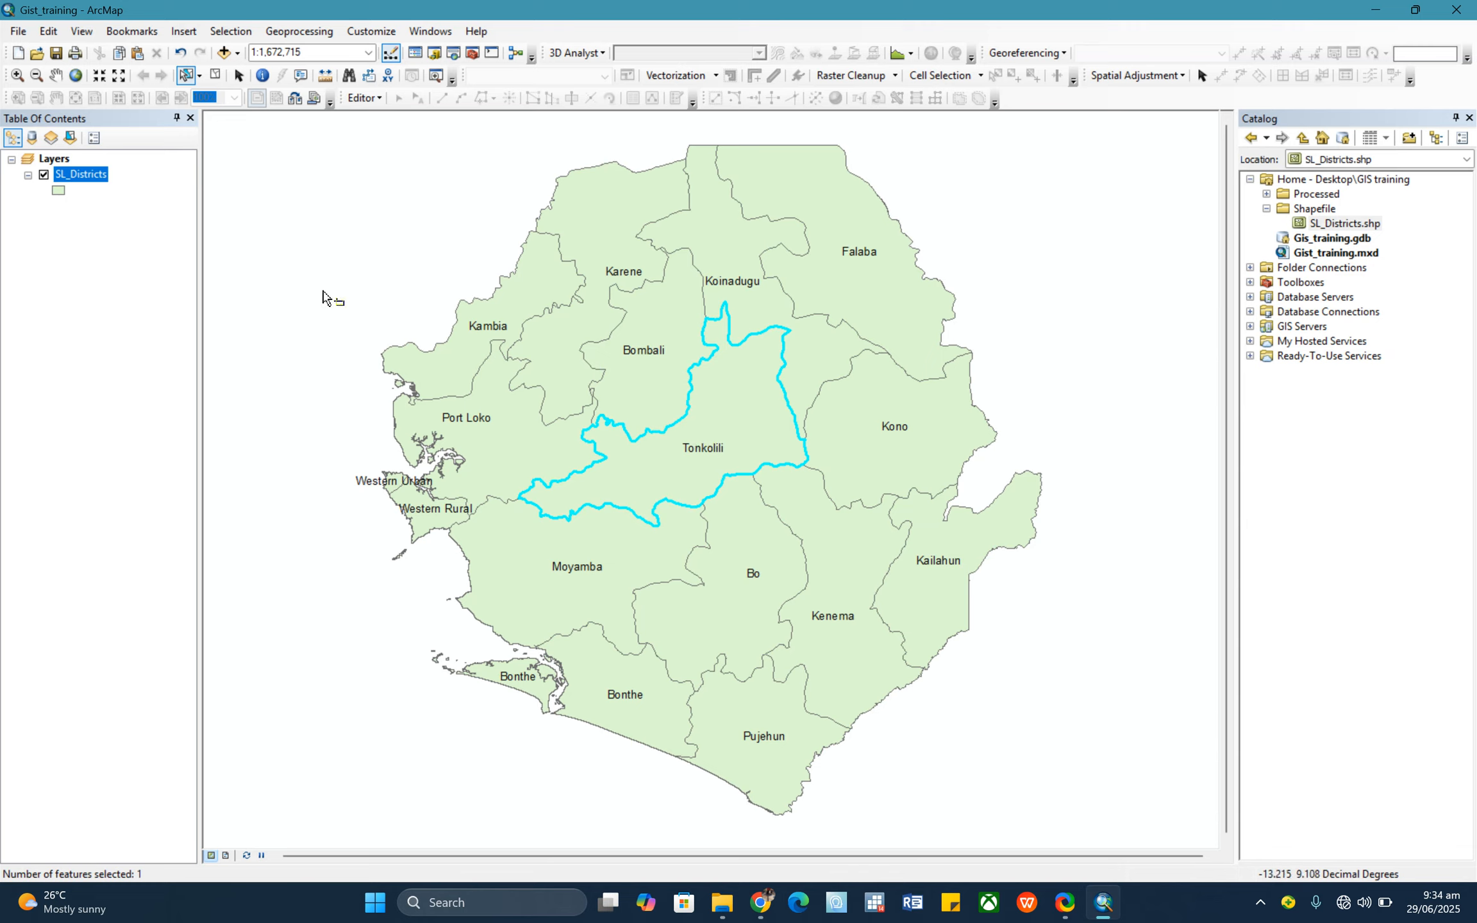
right_click(91, 179)
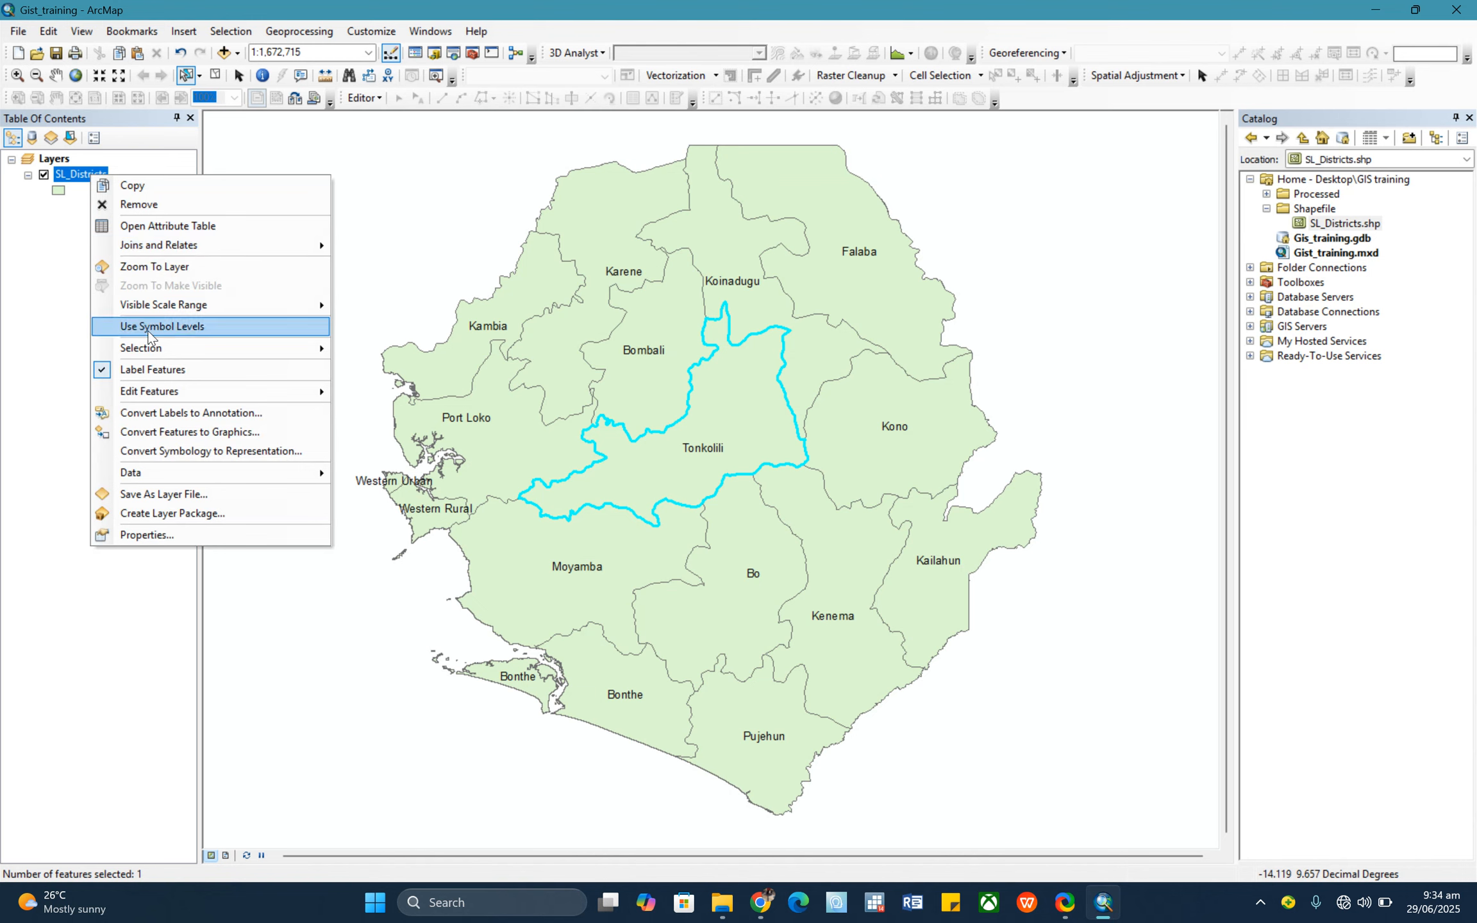
mouse_move(221, 348)
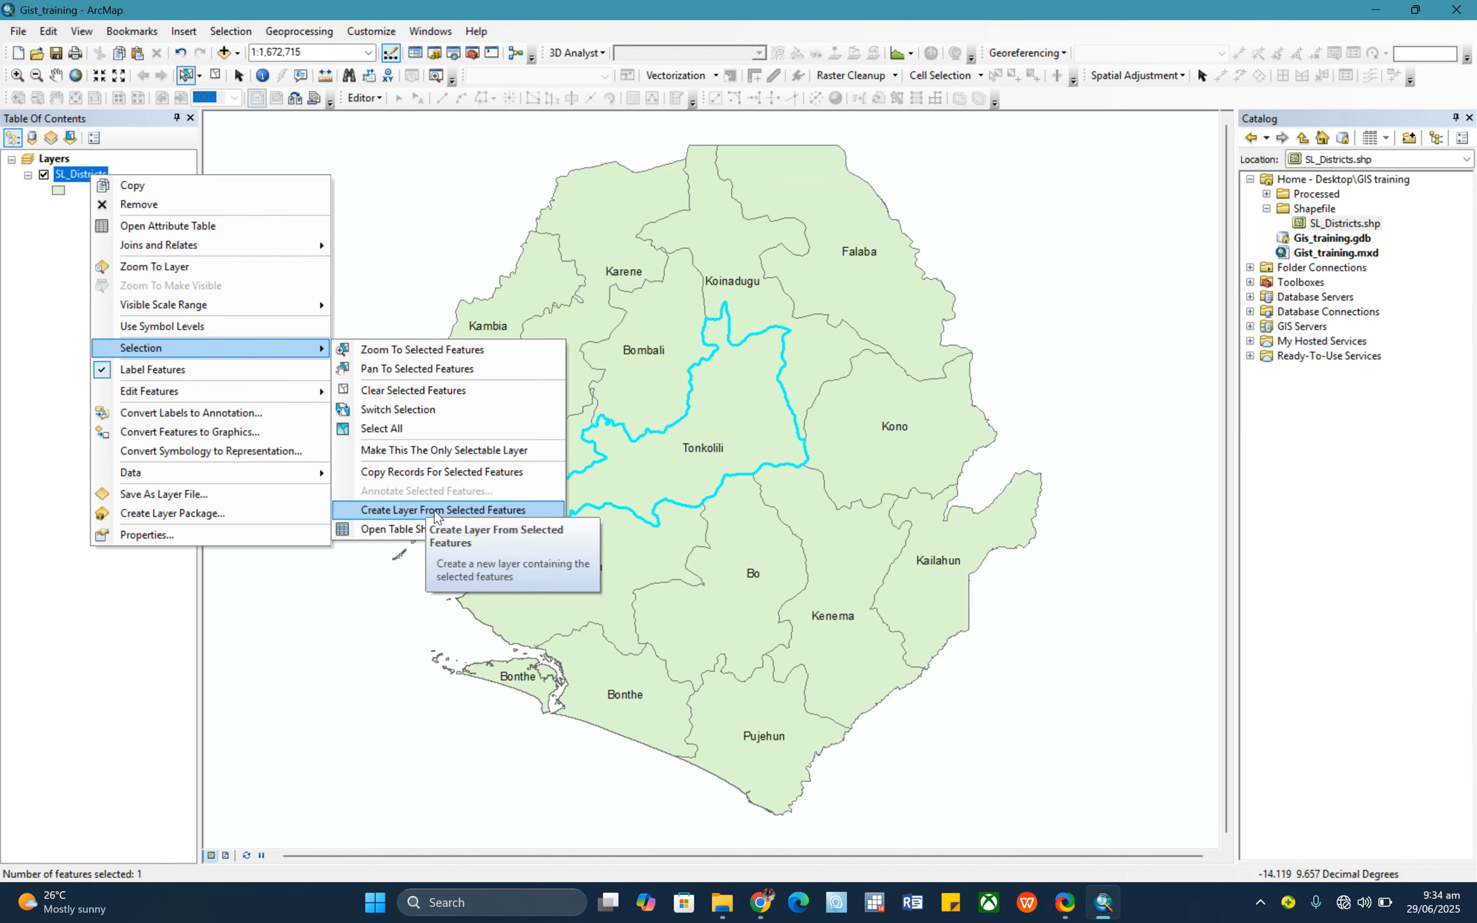
click(434, 510)
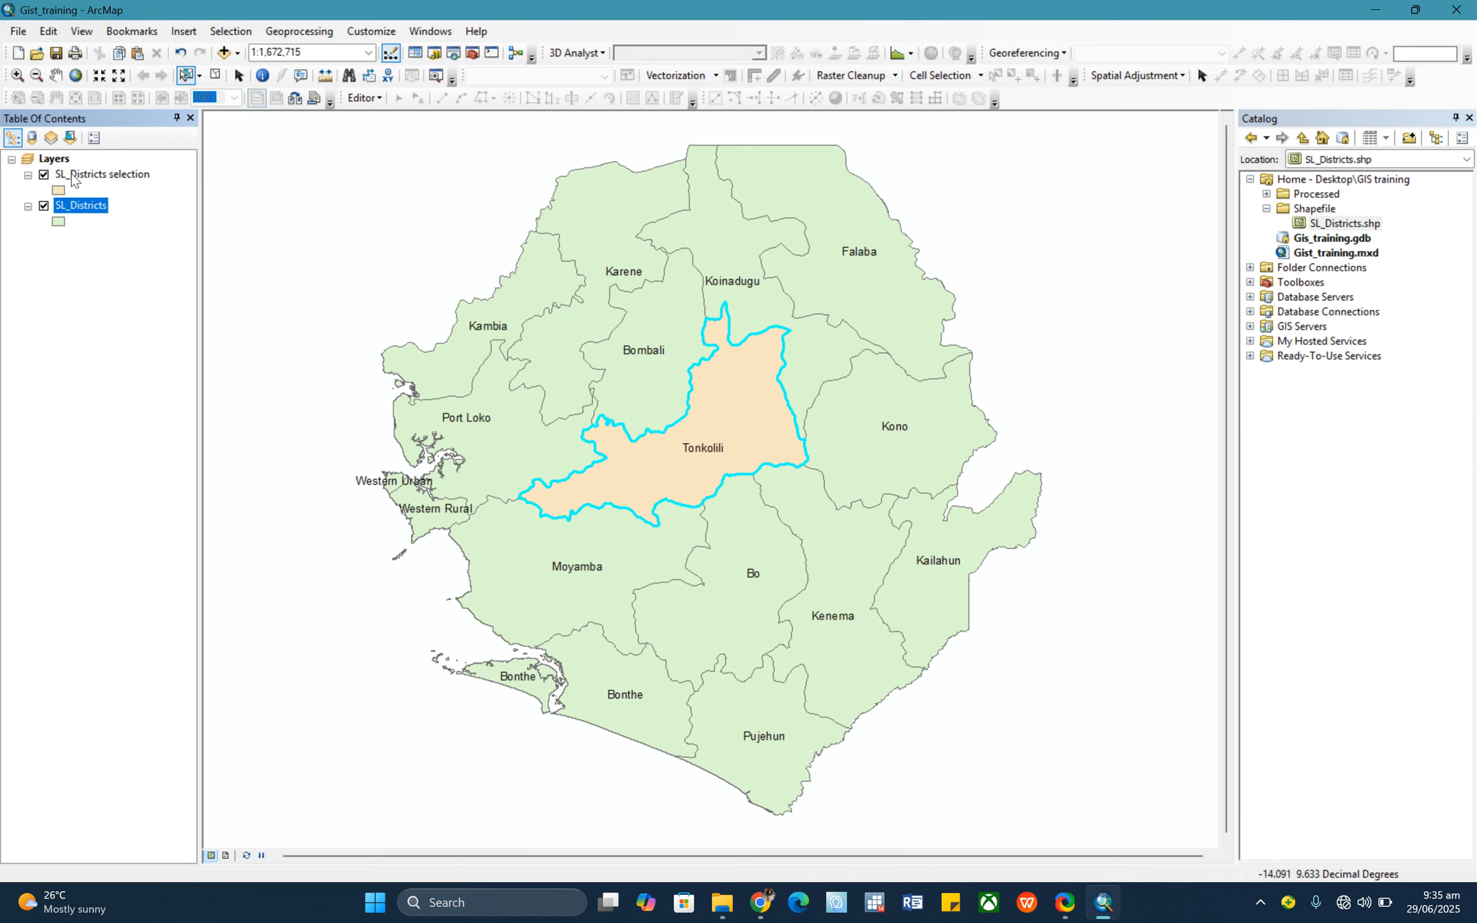
Rename the SL_Districts selection layer as Tonkolili District
click(72, 178)
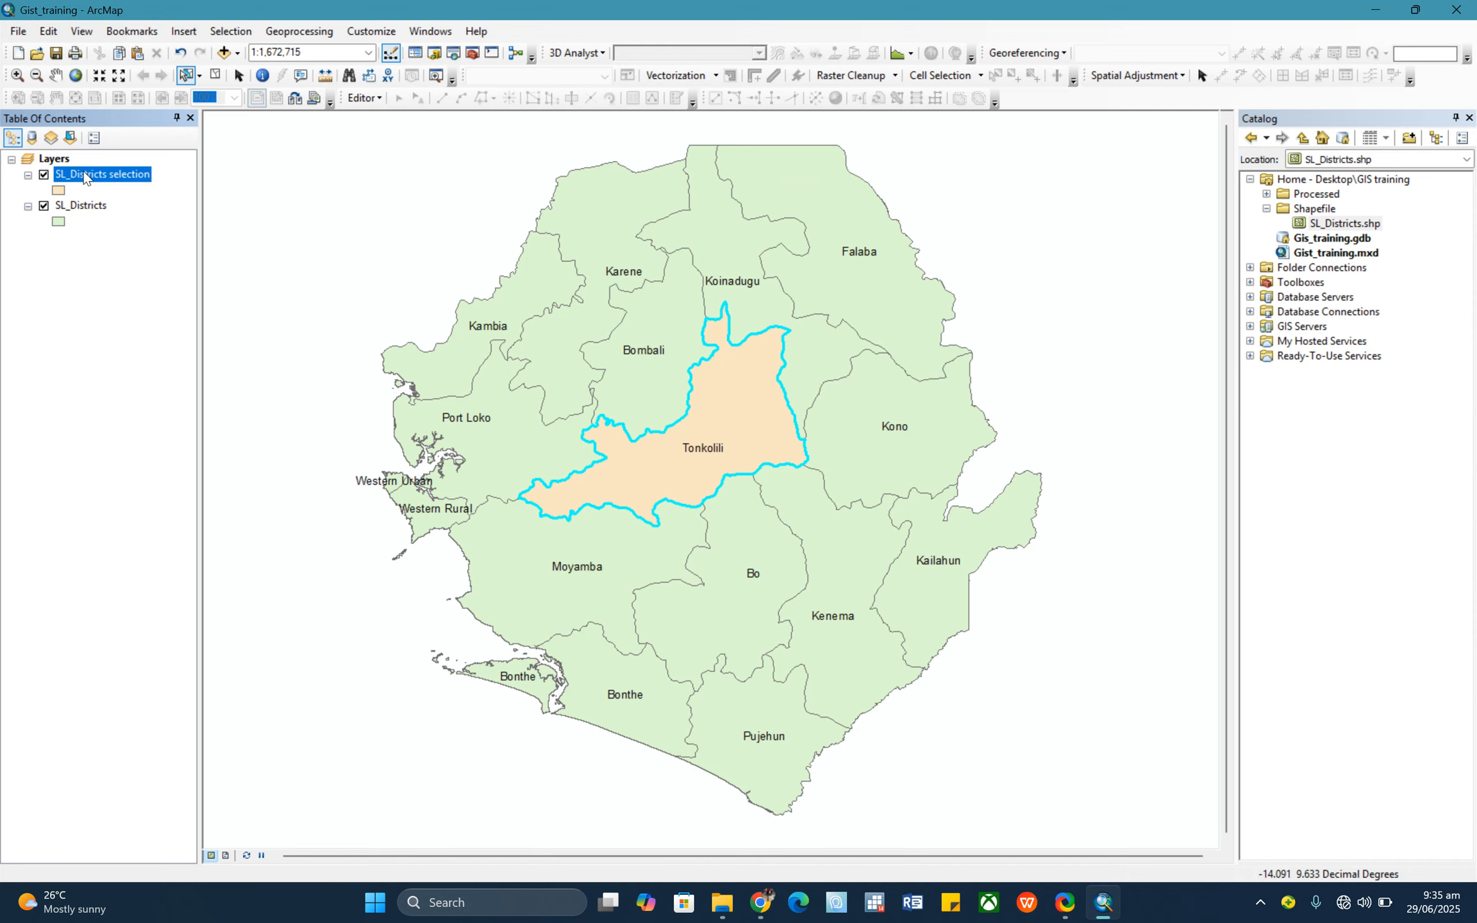
click(77, 176)
text(Tonkolili District)
Remove the SL_Districts layer from the map and zoom to the Tonkolili District layer
click(81, 205)
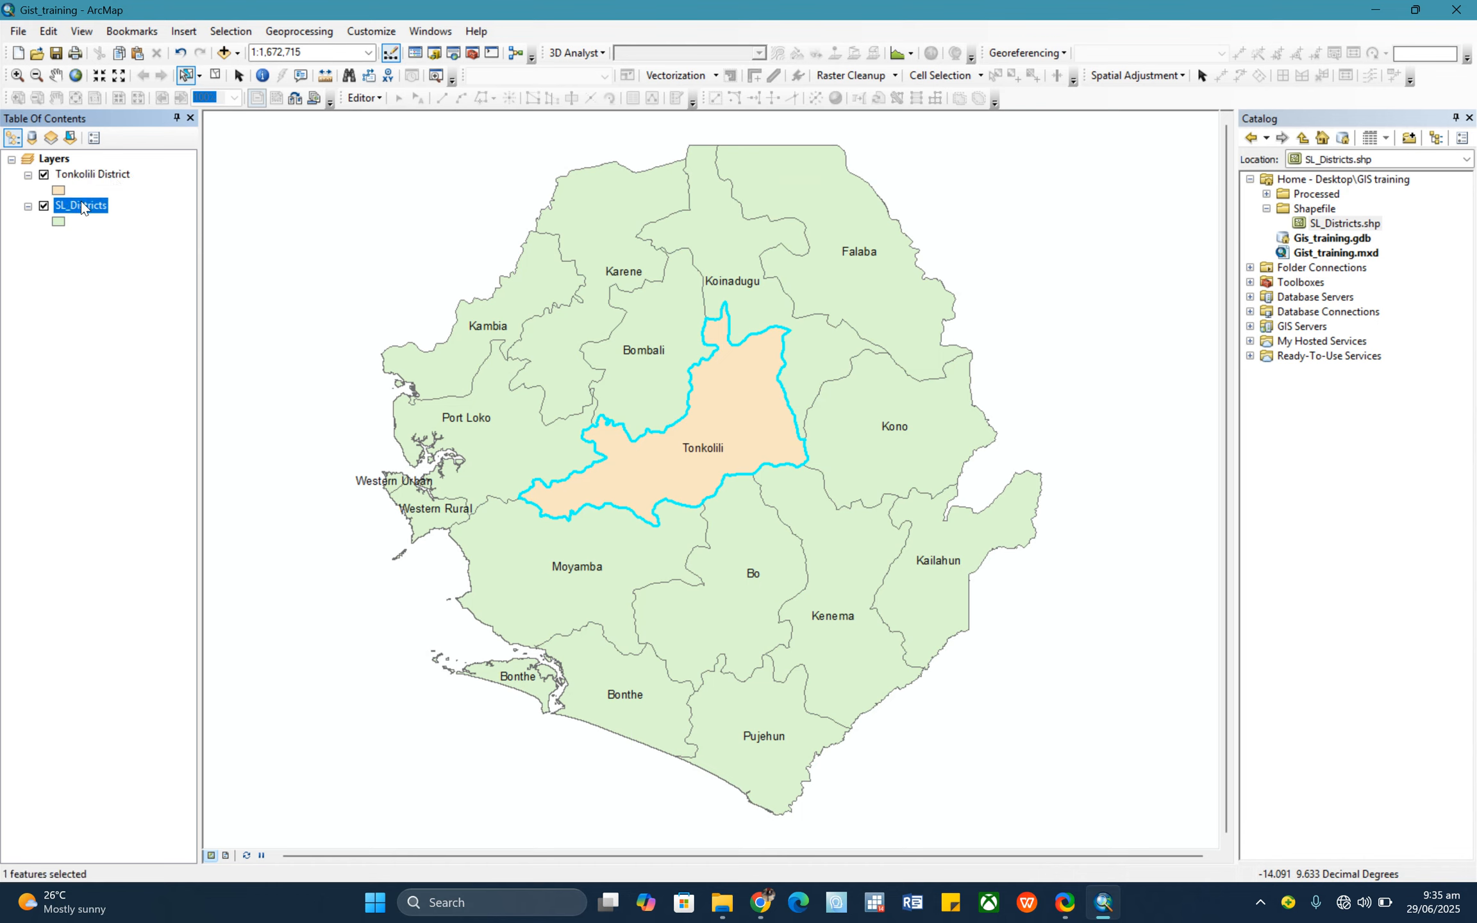
right_click(81, 205)
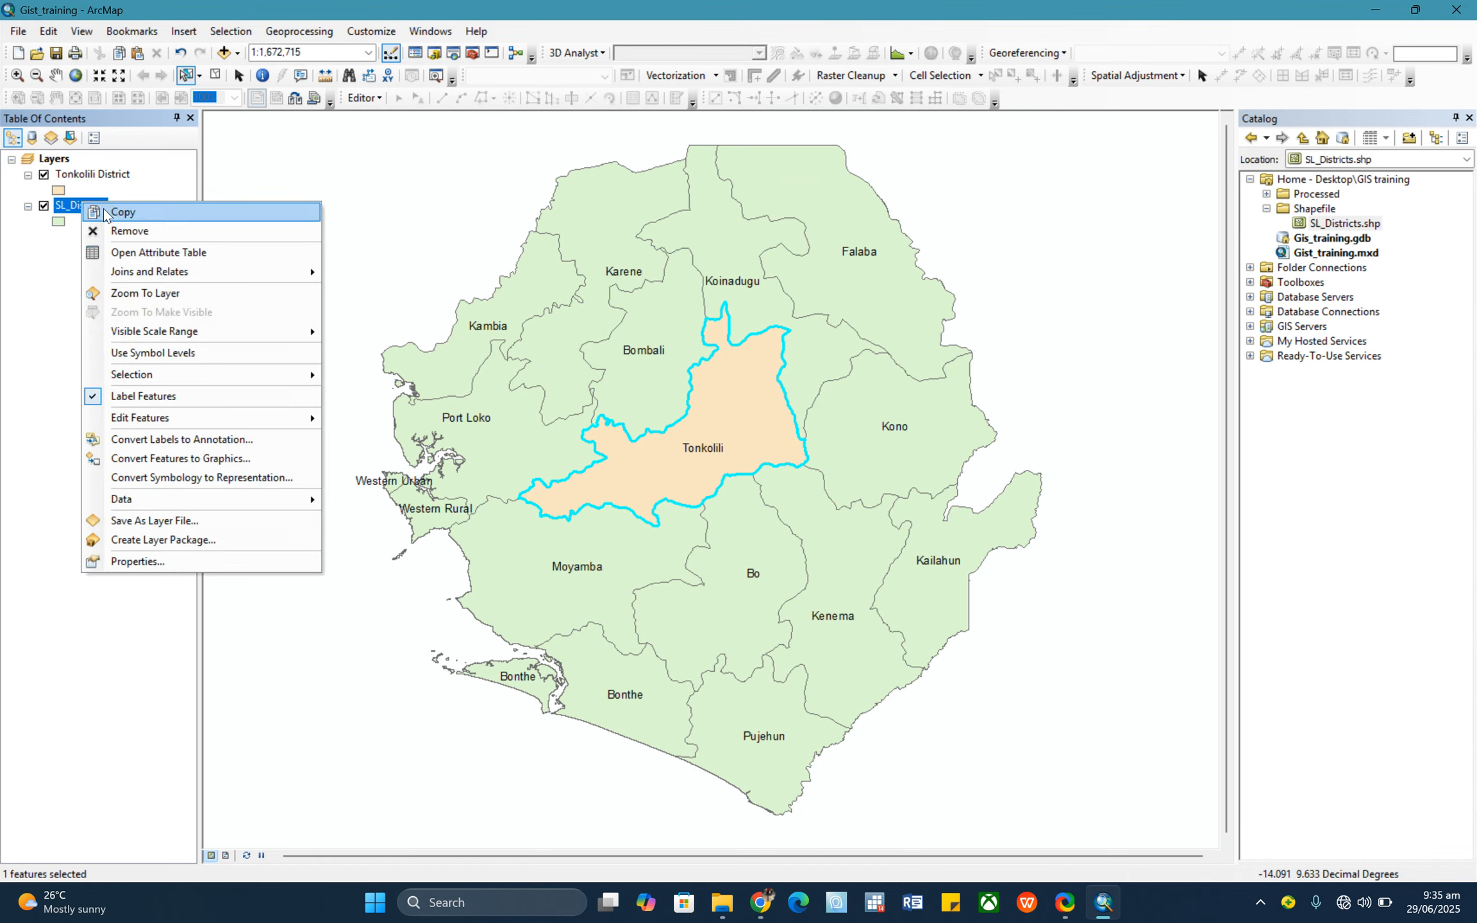
click(126, 228)
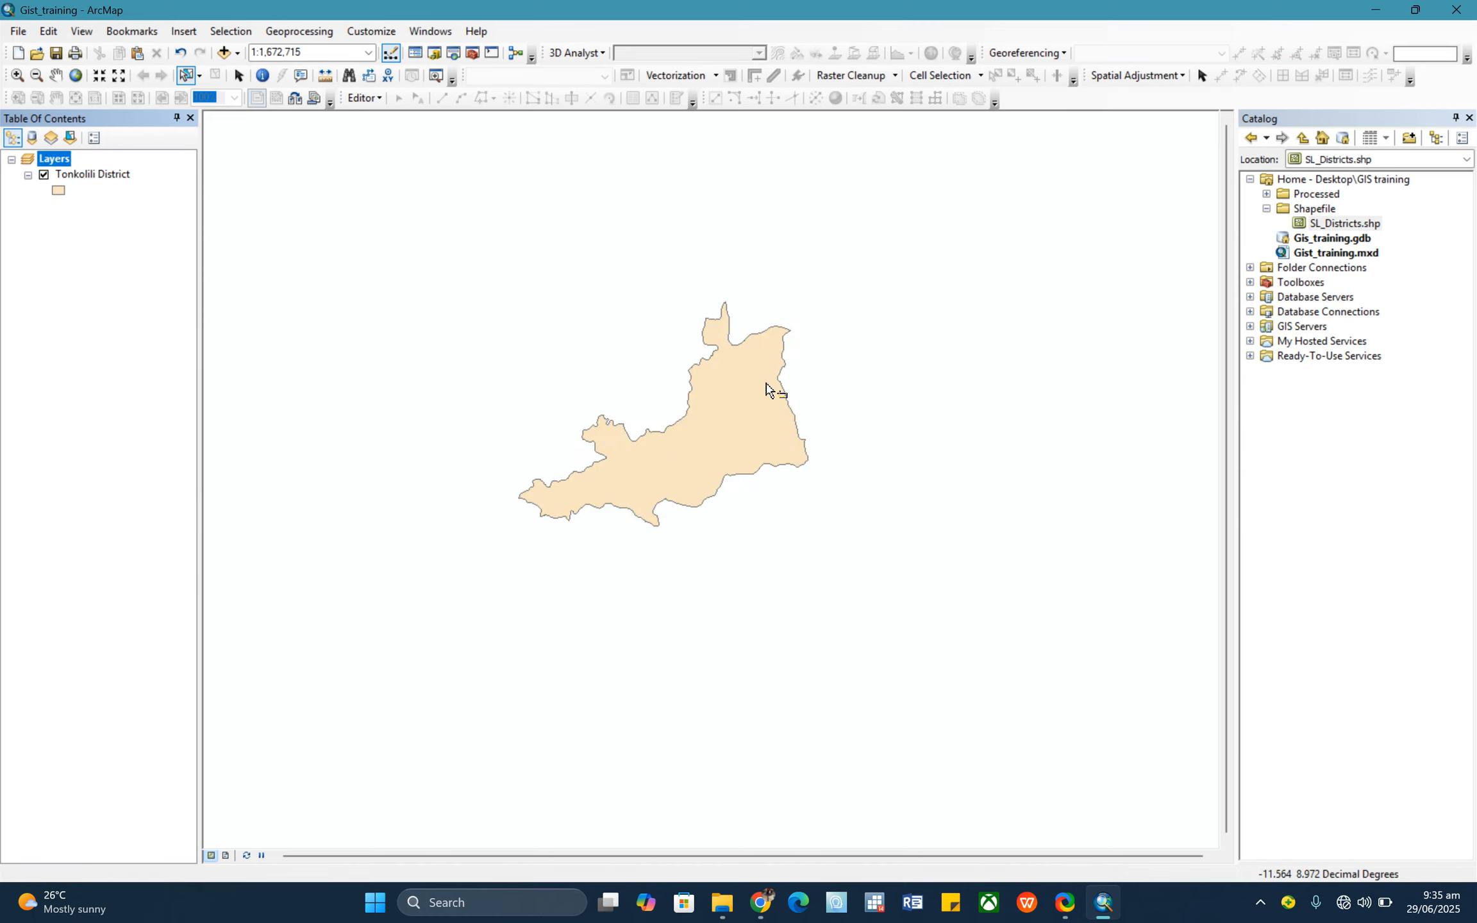
click(91, 174)
right_click(91, 176)
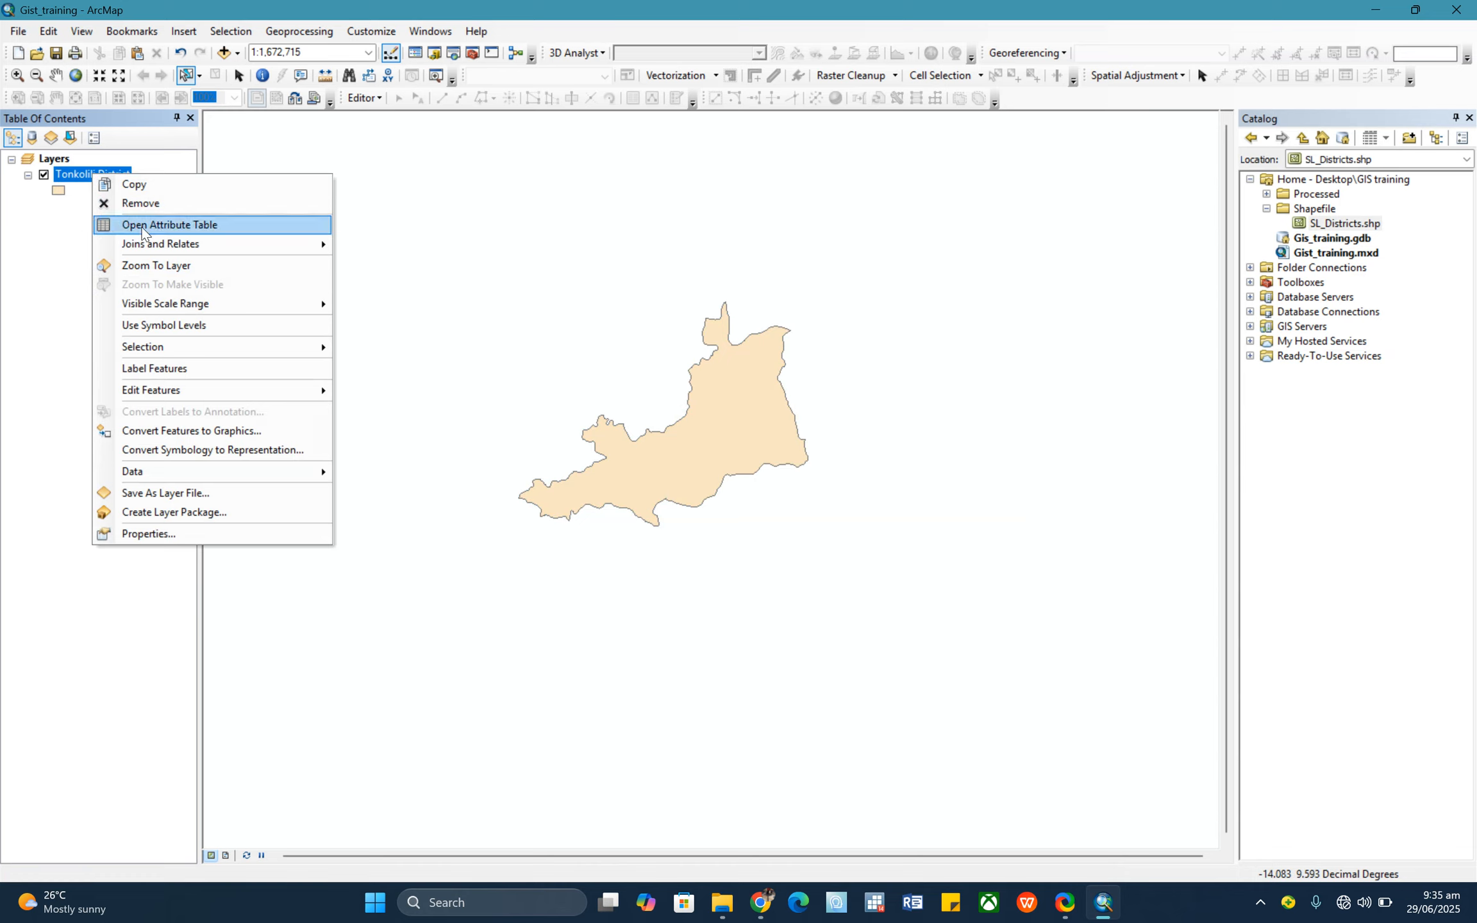
click(163, 264)
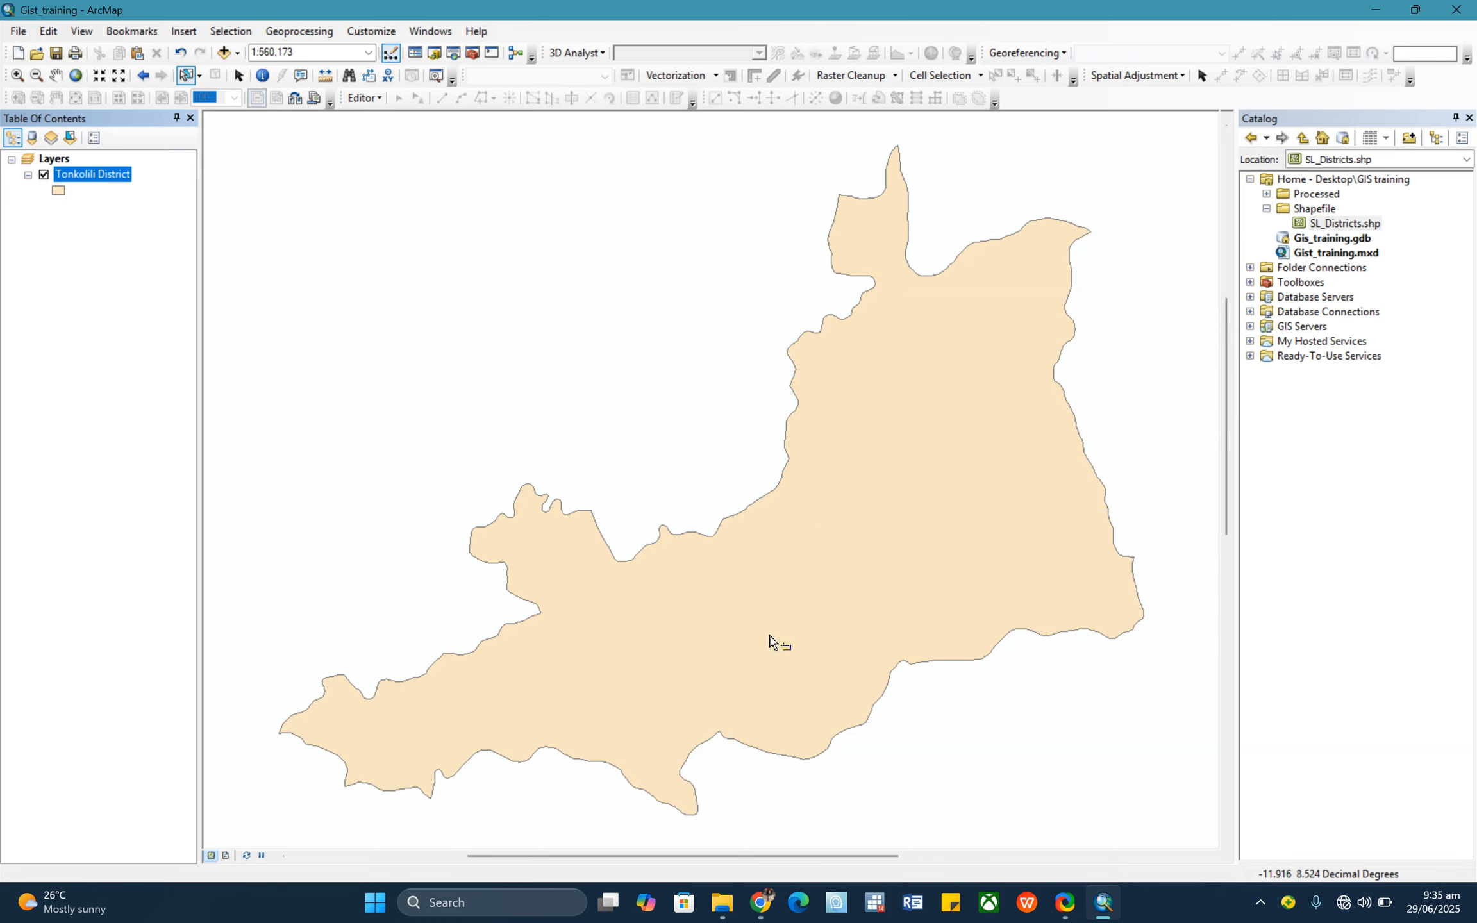
Create a point shapefile named Well in the Shapefile folder, leaving its coordinate system unknown
right_click(1315, 209)
mouse_move(1352, 321)
click(1198, 474)
text(Well)
click(743, 325)
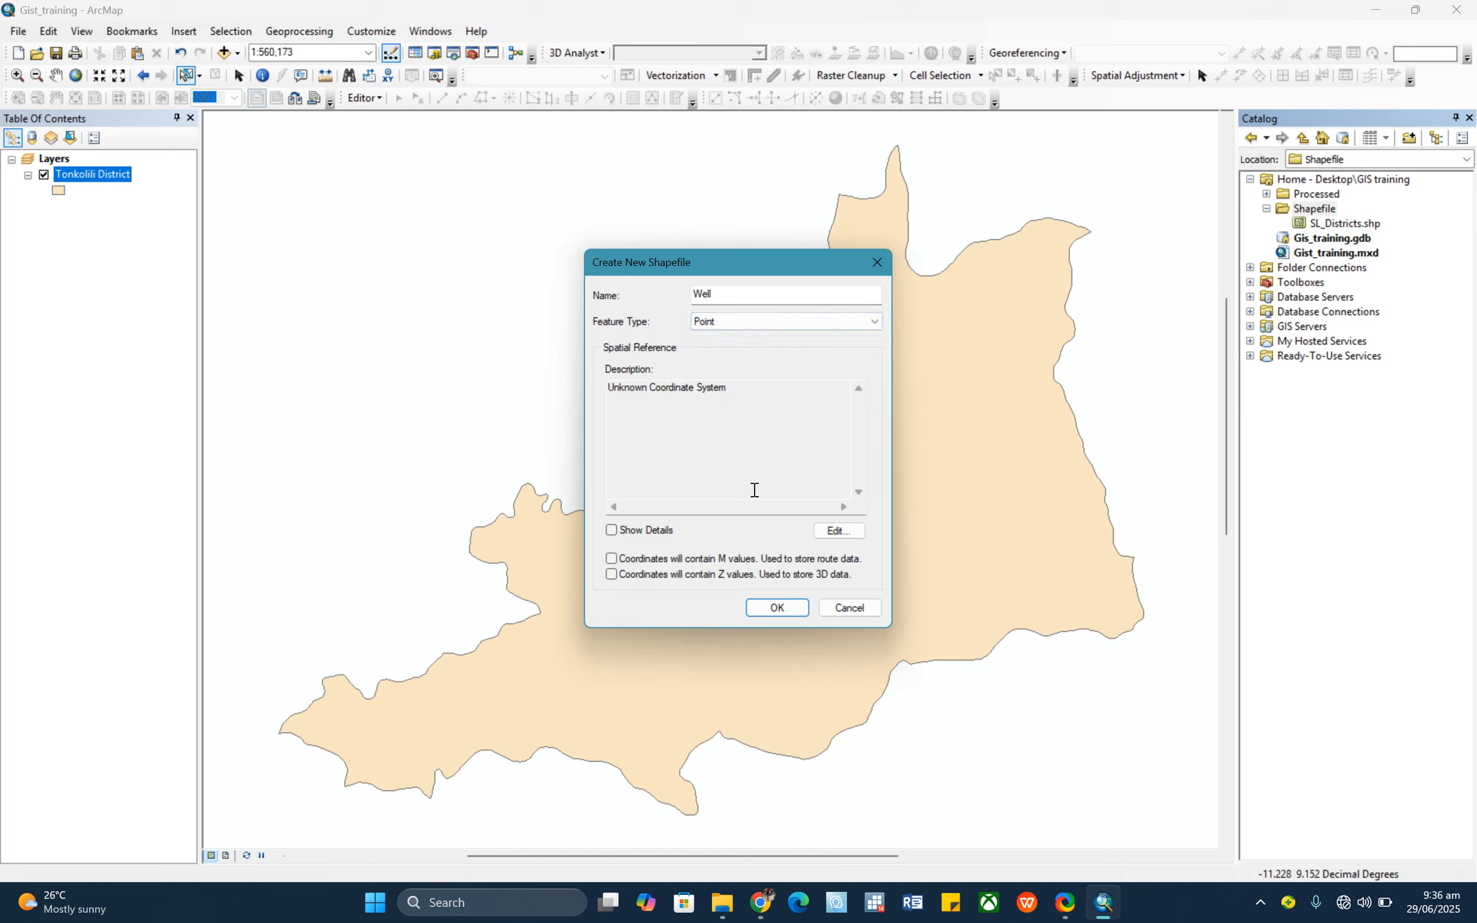
click(776, 607)
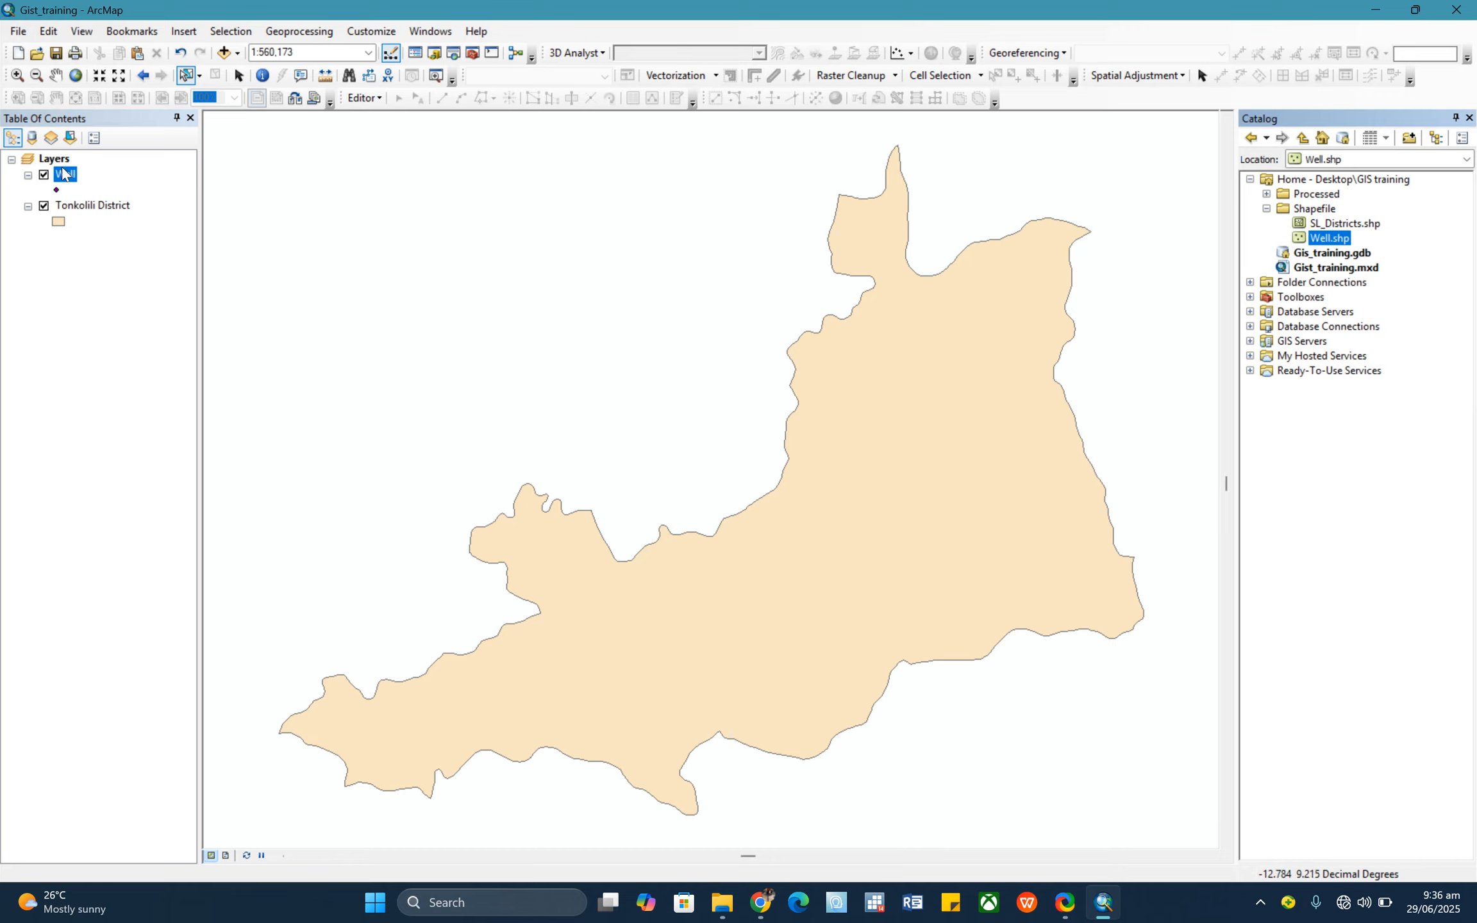